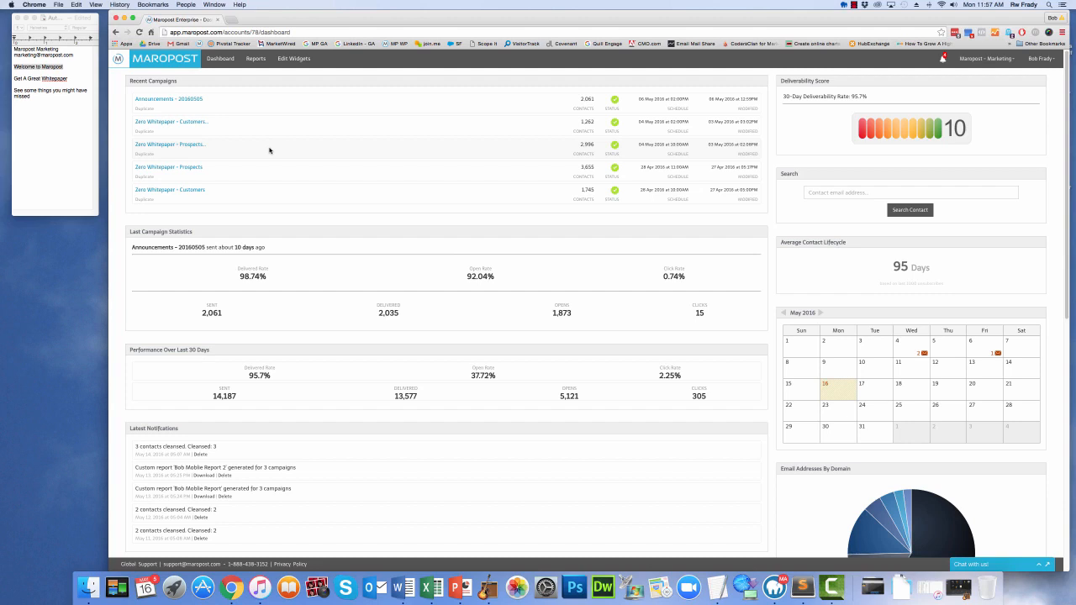
# Create a new automation workflow titled with the owner's first name plus "Work", with Enabled cleared, and save it
pyautogui.moveTo(123, 60)
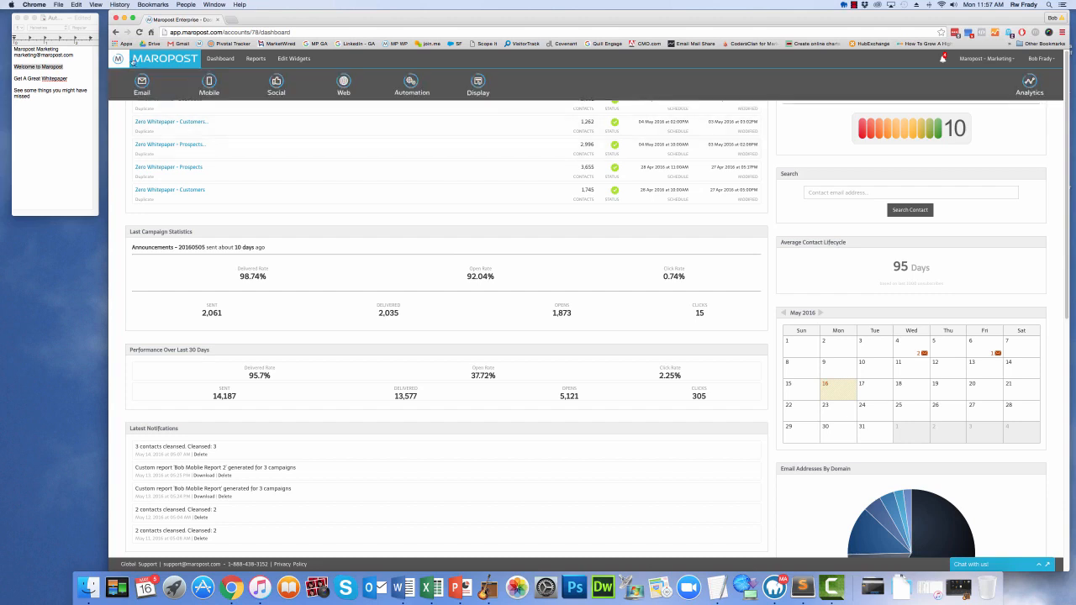
pyautogui.click(415, 91)
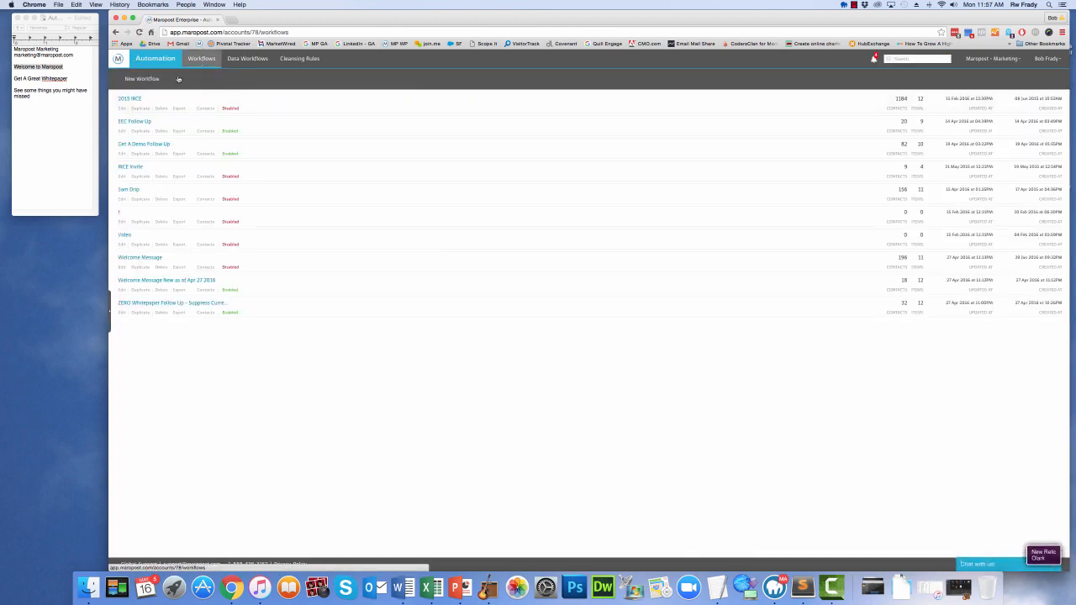
pyautogui.click(156, 81)
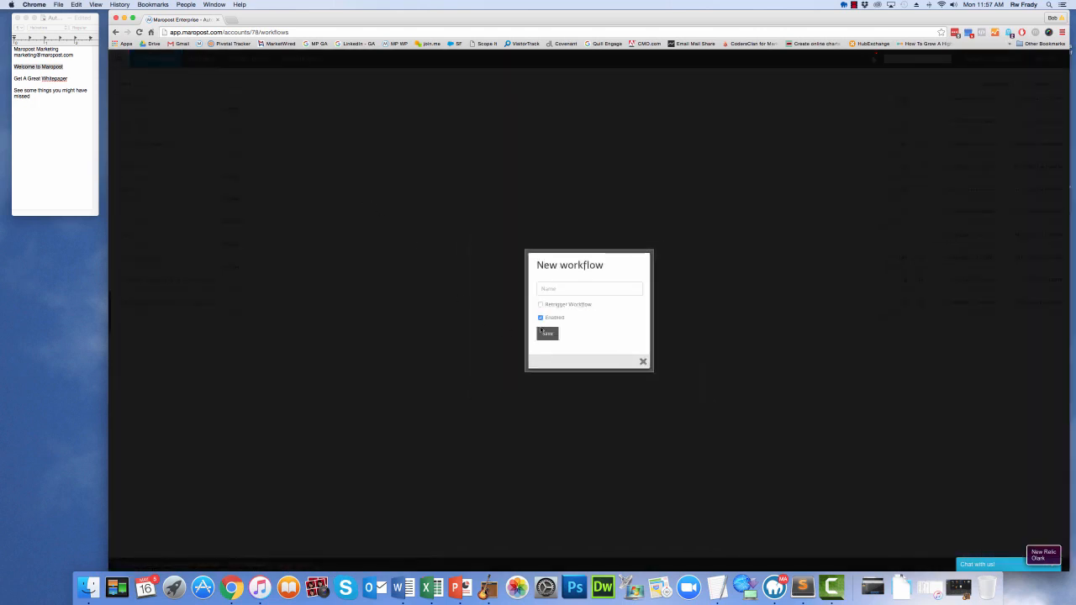
pyautogui.write('a')
pyautogui.write("ob's Work")
pyautogui.click(541, 318)
pyautogui.click(545, 336)
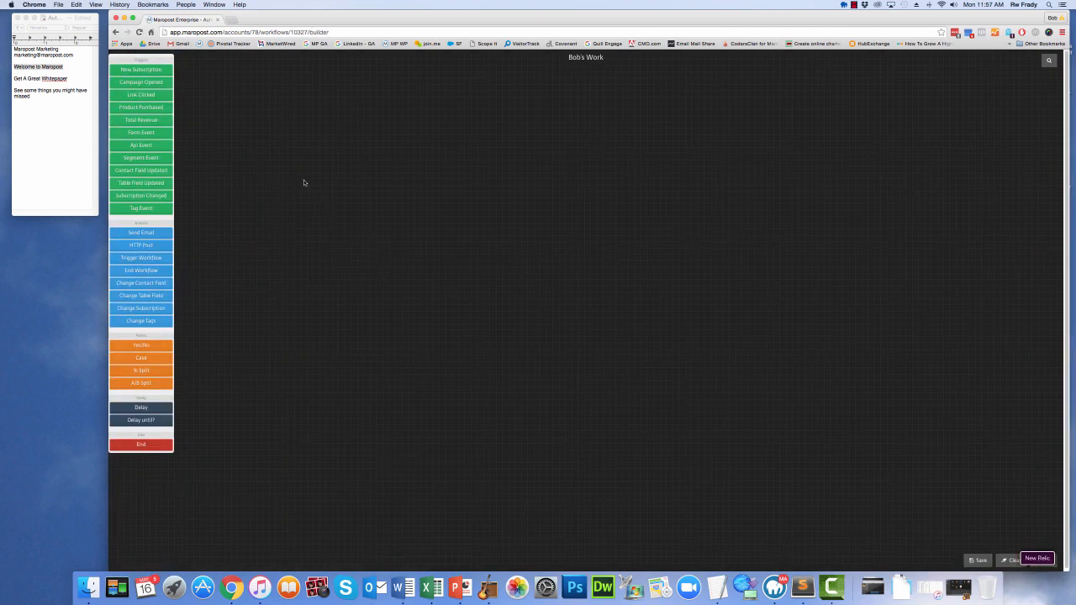
# Add a New Subscription trigger at the start of the canvas and a Yes/No filter just after and below it
pyautogui.click(141, 69)
pyautogui.moveTo(584, 81); pyautogui.dragTo(211, 238)
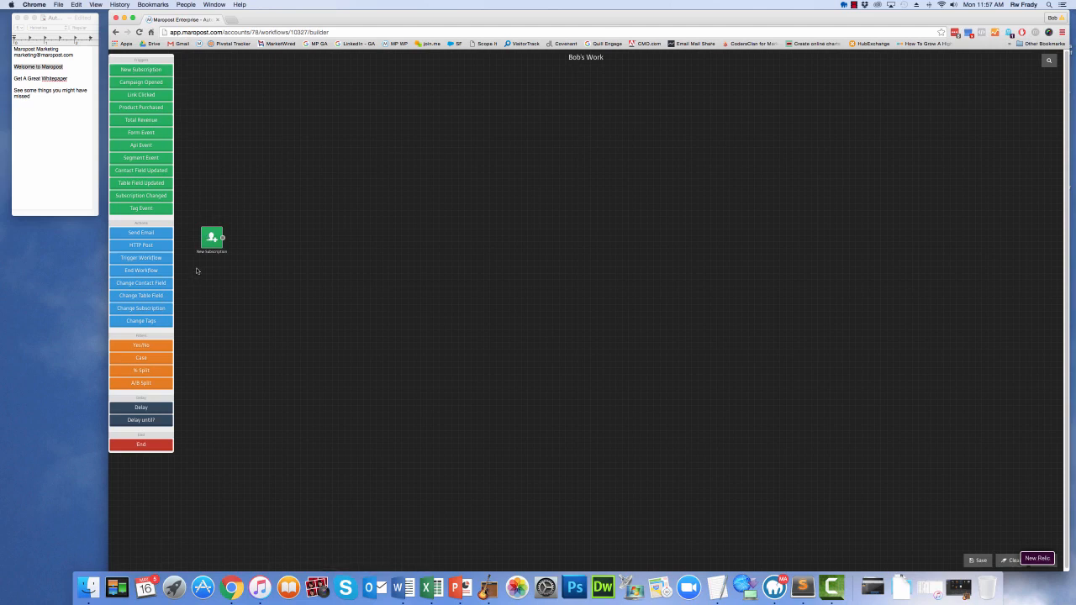
pyautogui.click(142, 345)
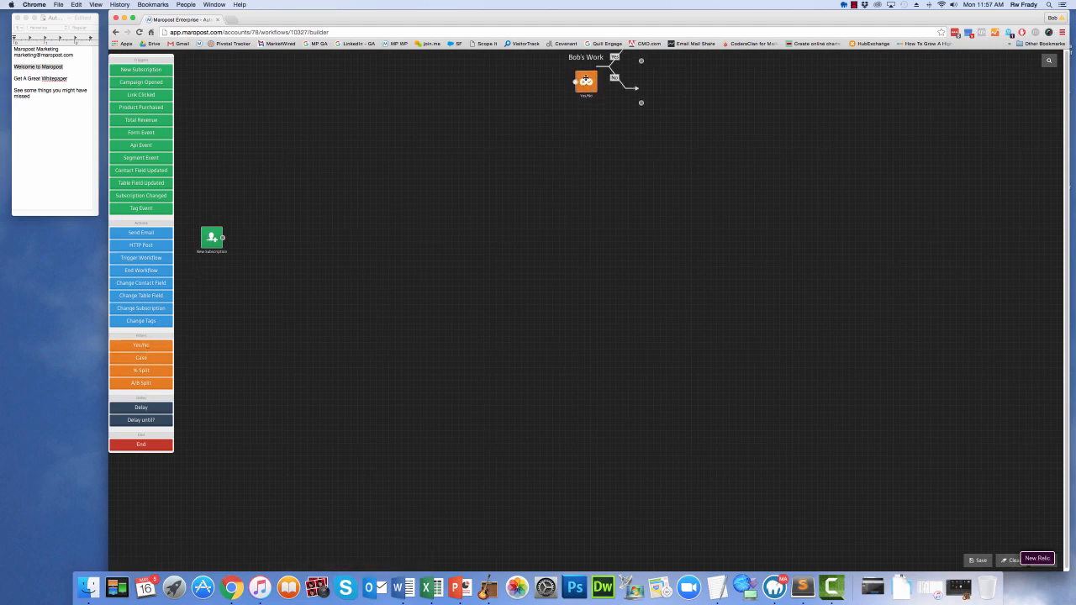
pyautogui.moveTo(586, 78); pyautogui.dragTo(259, 268)
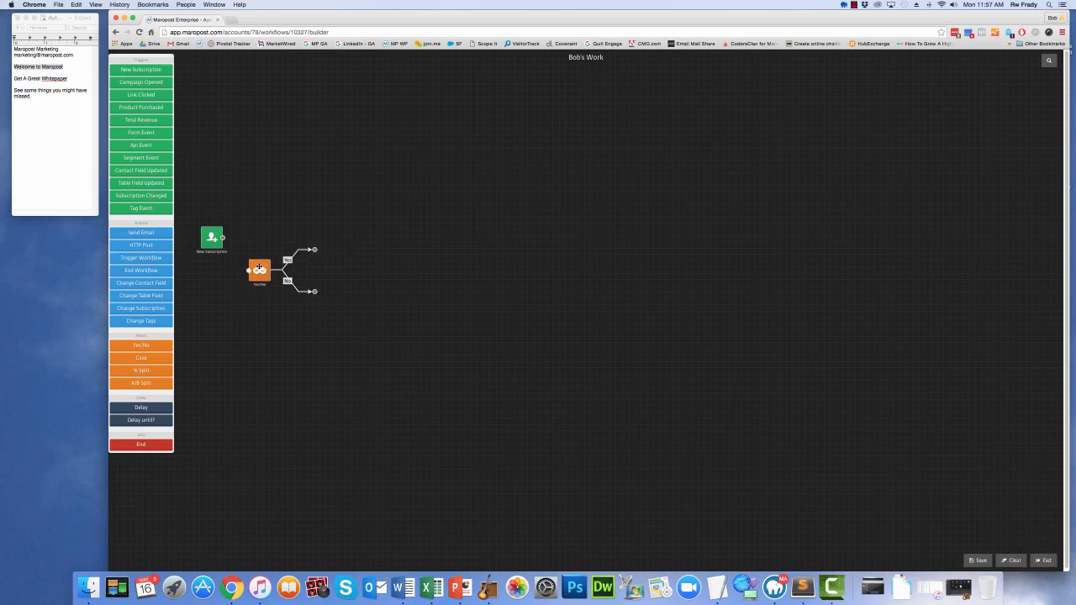
# Add three Send Email actions, spaced in a descending diagonal beyond the Yes/No filter
pyautogui.click(155, 233)
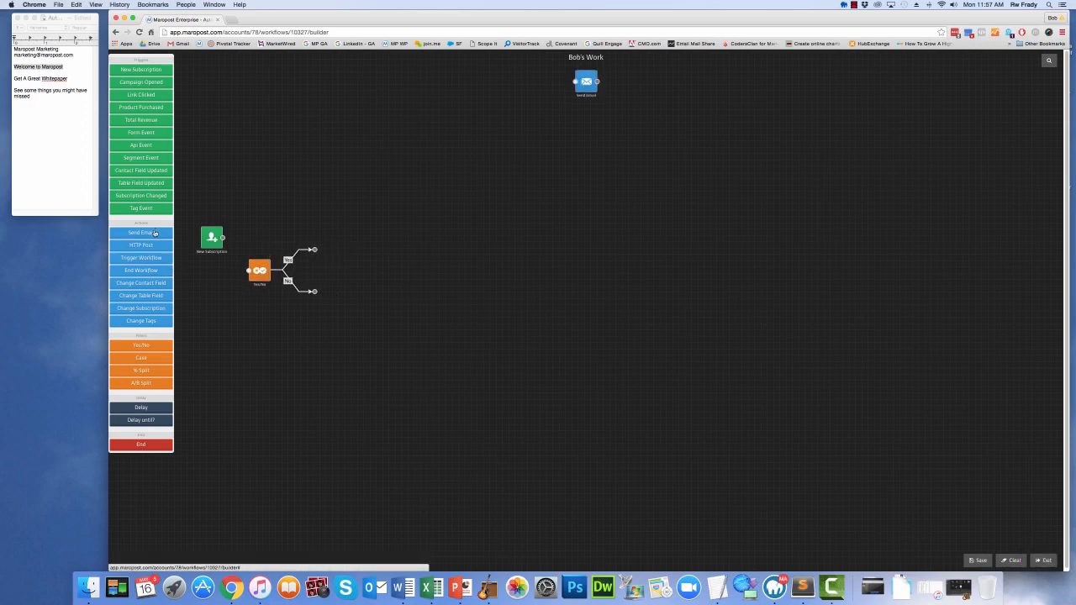
pyautogui.moveTo(586, 79); pyautogui.dragTo(376, 315)
pyautogui.moveTo(580, 82); pyautogui.dragTo(483, 352)
pyautogui.moveTo(586, 82); pyautogui.dragTo(608, 384)
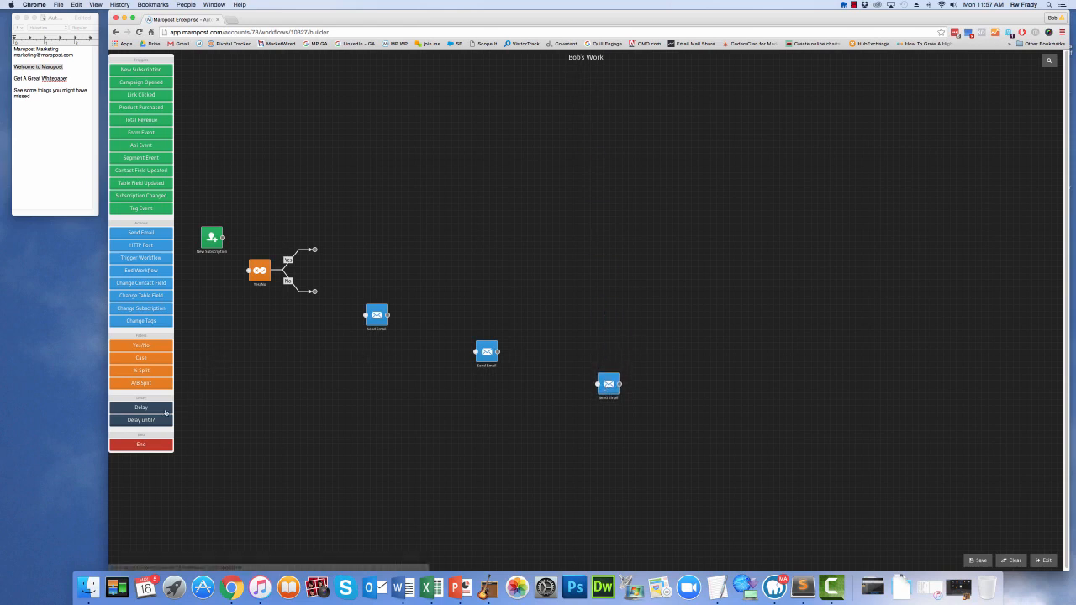
# Add three Delay elements, placing one after each of the three Send Email actions
pyautogui.click(161, 410)
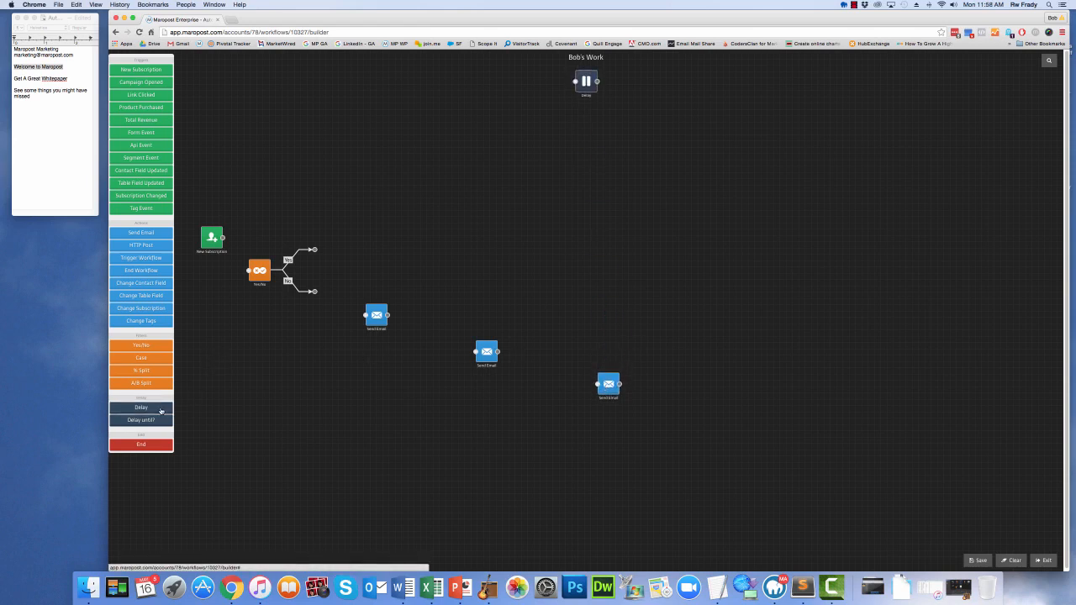
pyautogui.moveTo(586, 82); pyautogui.dragTo(429, 362)
pyautogui.moveTo(583, 82); pyautogui.dragTo(552, 387)
pyautogui.moveTo(583, 83); pyautogui.dragTo(669, 413)
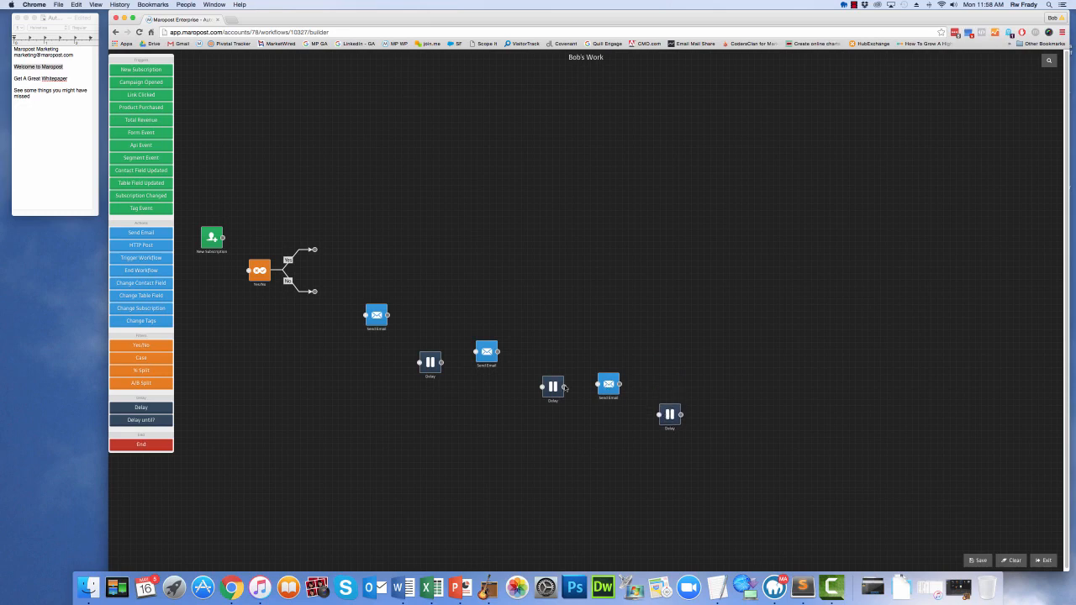
# Add a Change Subscription action after the last Delay, plus End elements near the Yes branch and at the chain's end
pyautogui.click(159, 309)
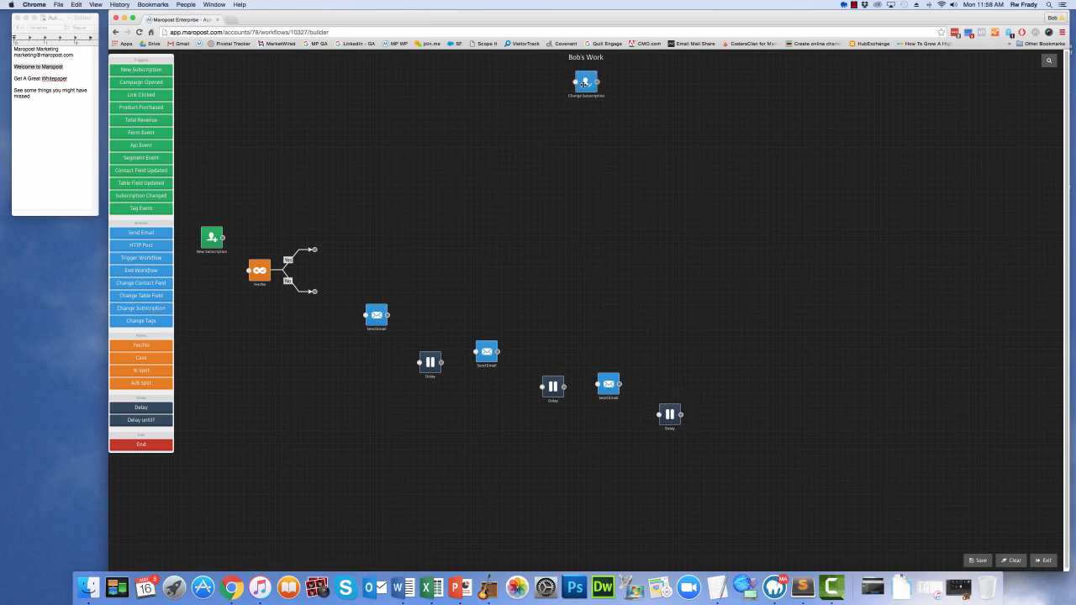
pyautogui.moveTo(583, 83); pyautogui.dragTo(745, 429)
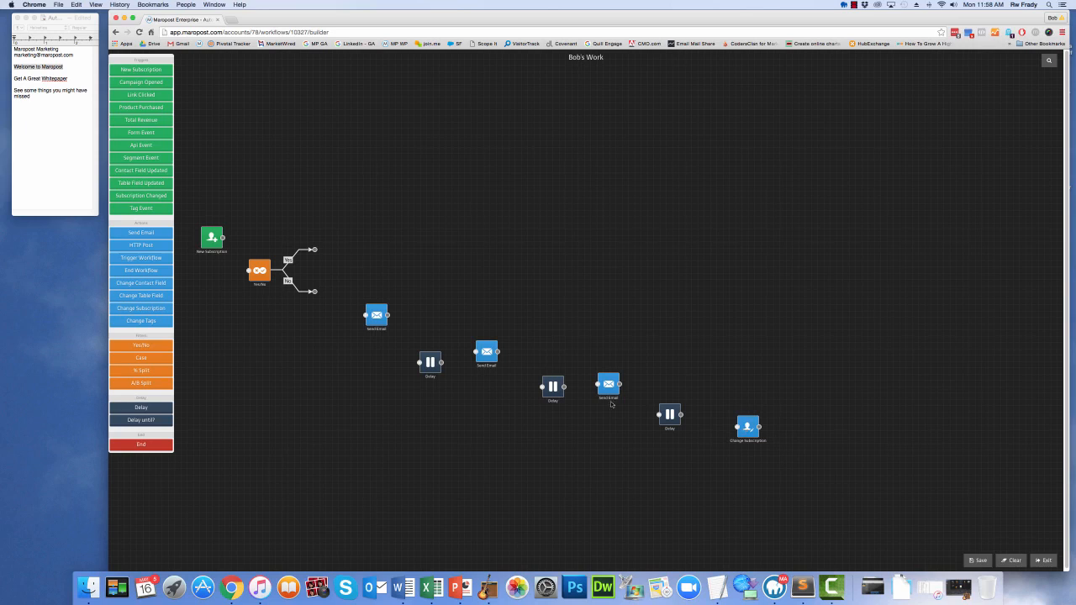
pyautogui.click(145, 447)
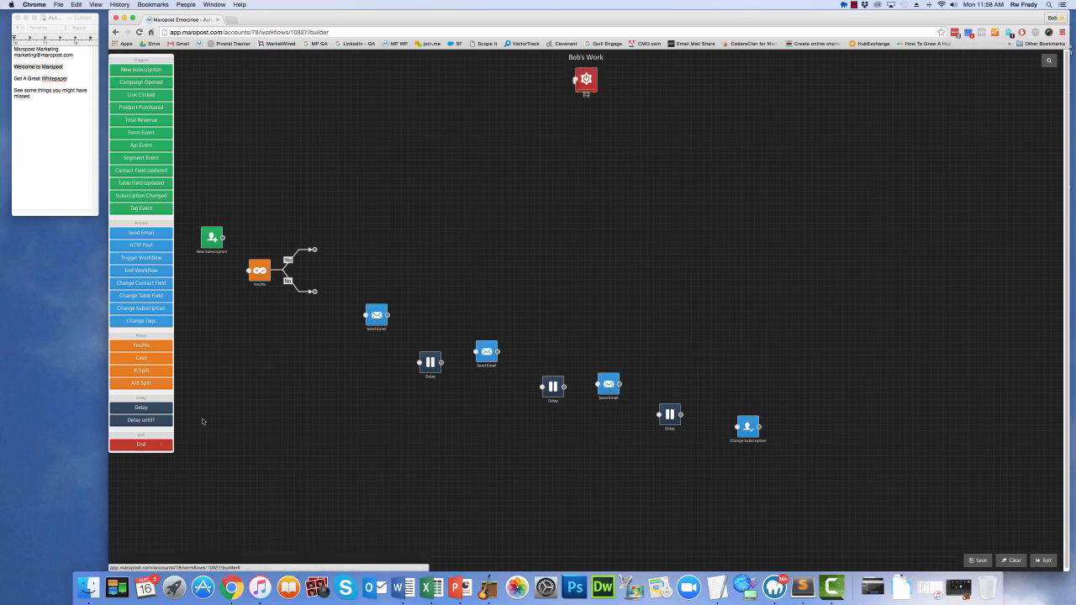
pyautogui.moveTo(575, 103); pyautogui.dragTo(368, 232)
pyautogui.moveTo(585, 82); pyautogui.dragTo(826, 435)
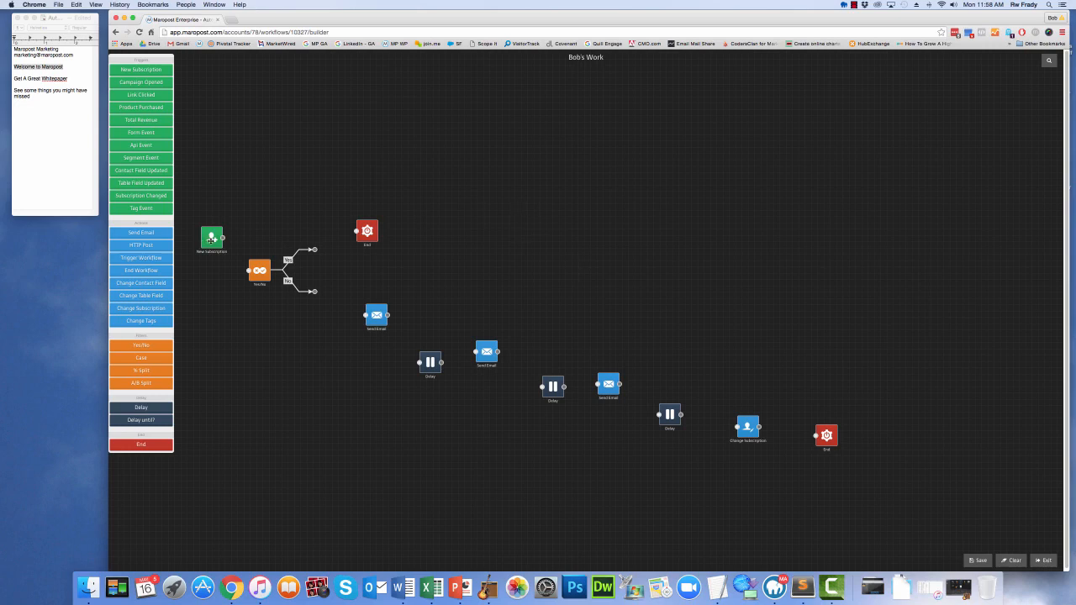
# Save the New Subscription trigger's list settings and connect the trigger to the Yes/No filter
pyautogui.doubleClick(211, 239)
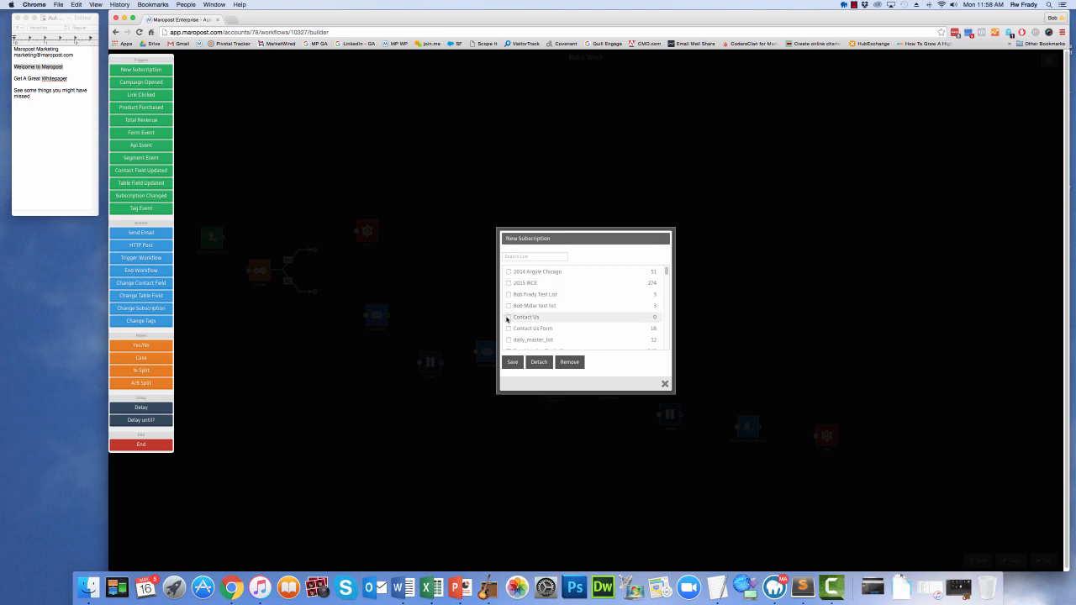
pyautogui.click(512, 361)
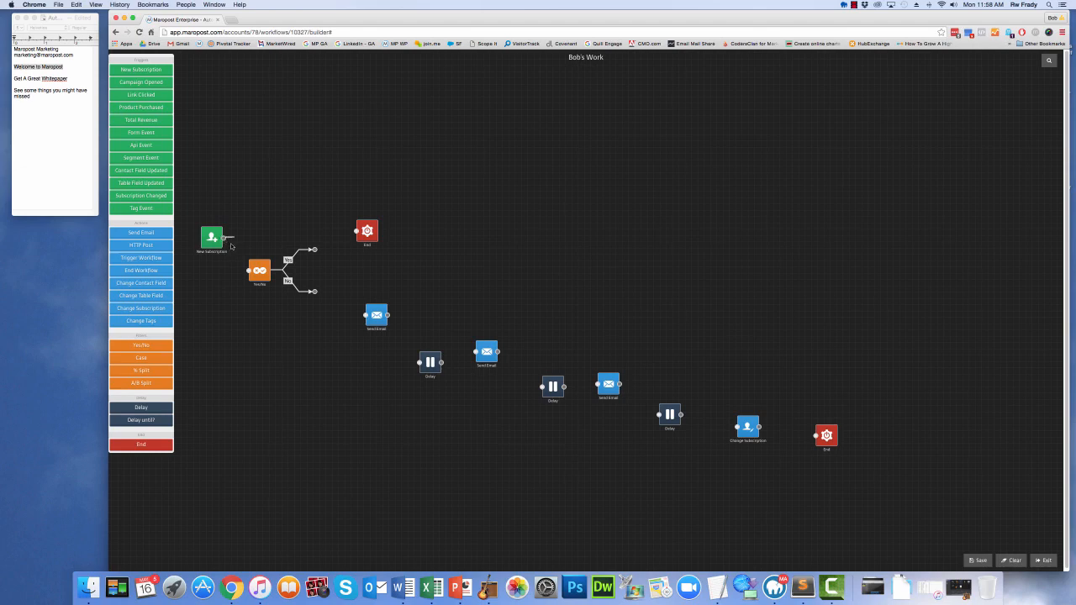
pyautogui.moveTo(223, 238); pyautogui.dragTo(245, 273)
# Set the Yes/No filter's segment to Customers and save it
pyautogui.click(258, 272)
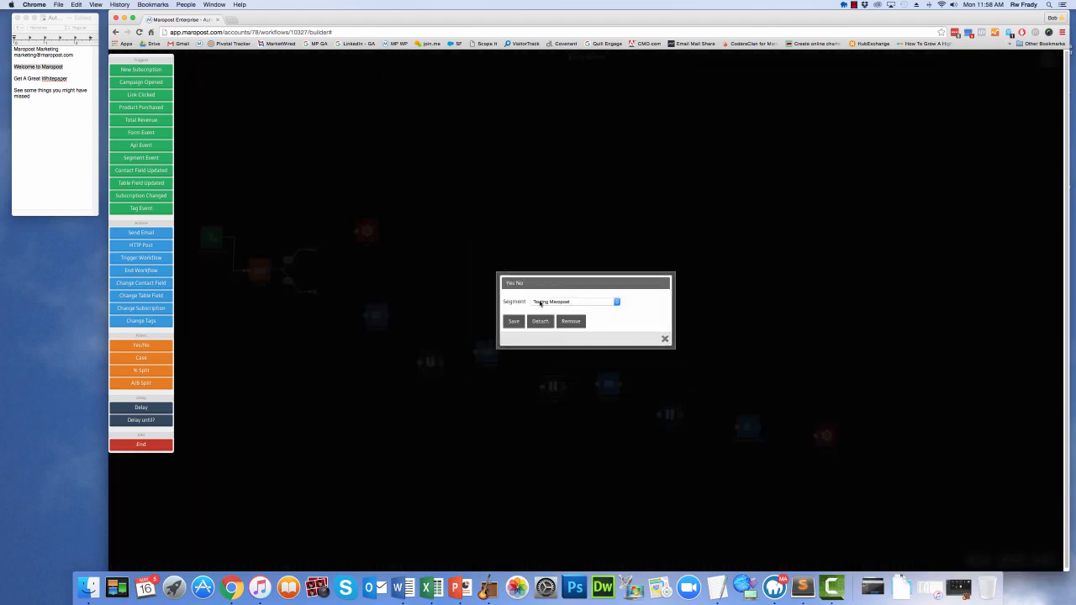
pyautogui.click(539, 302)
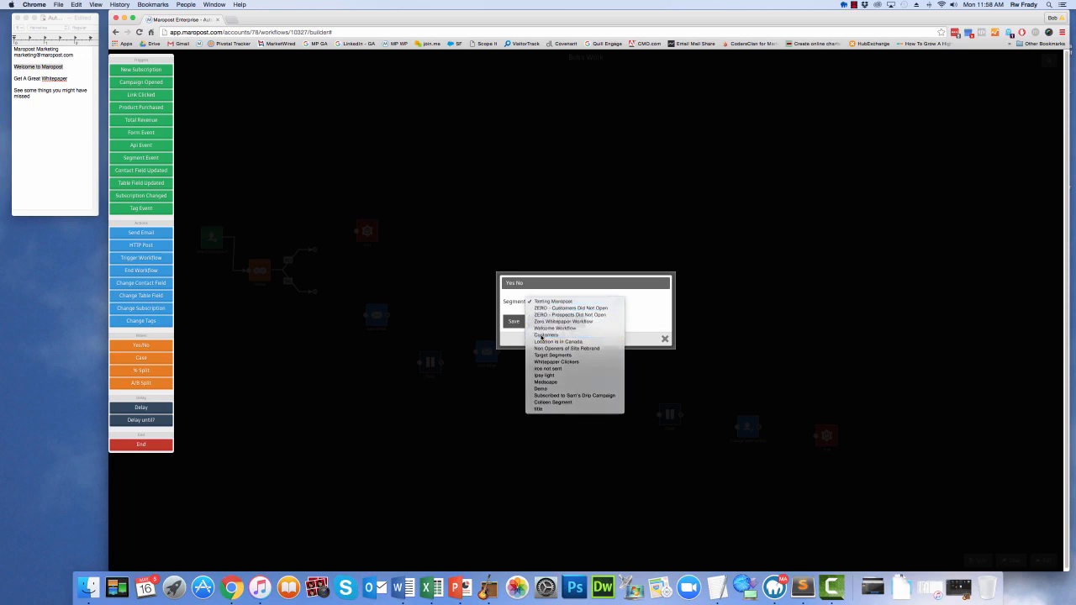
pyautogui.click(542, 335)
pyautogui.click(517, 326)
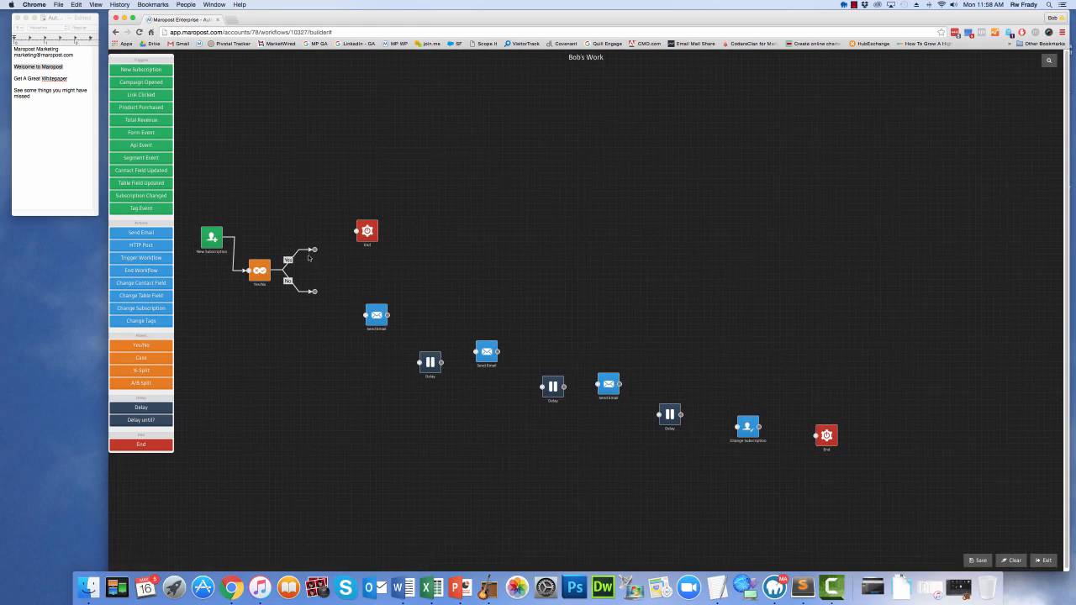
# Connect the filter's Yes branch to the nearby End element and its No branch to the first Send Email action
pyautogui.moveTo(313, 251); pyautogui.dragTo(355, 232)
pyautogui.moveTo(375, 316); pyautogui.dragTo(352, 317)
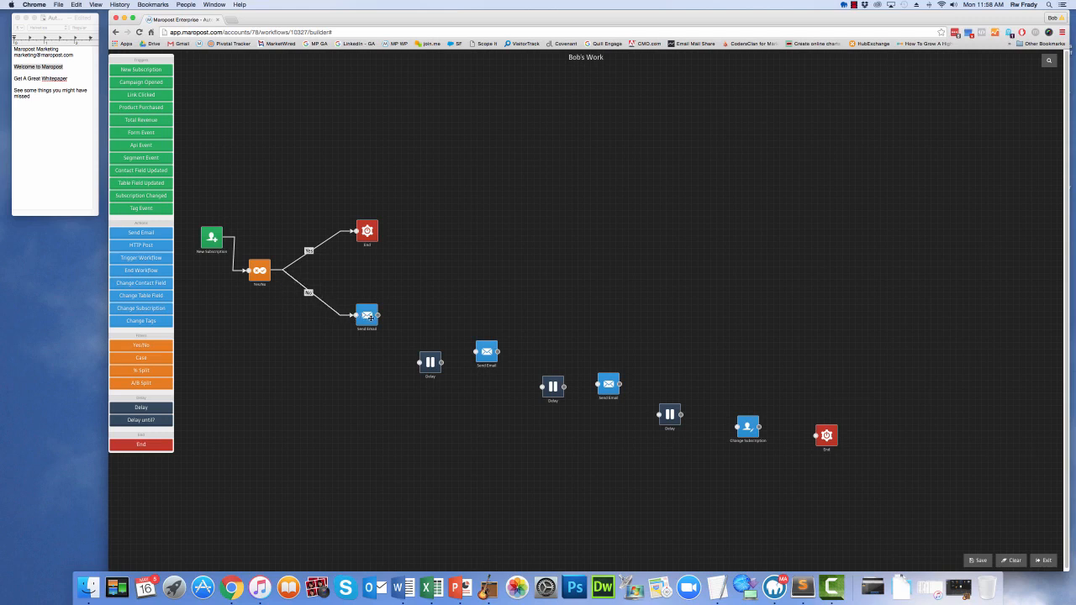
# In the first Send Email action, choose the content New Customer Message - 1 and name the email Welcome
pyautogui.doubleClick(370, 317)
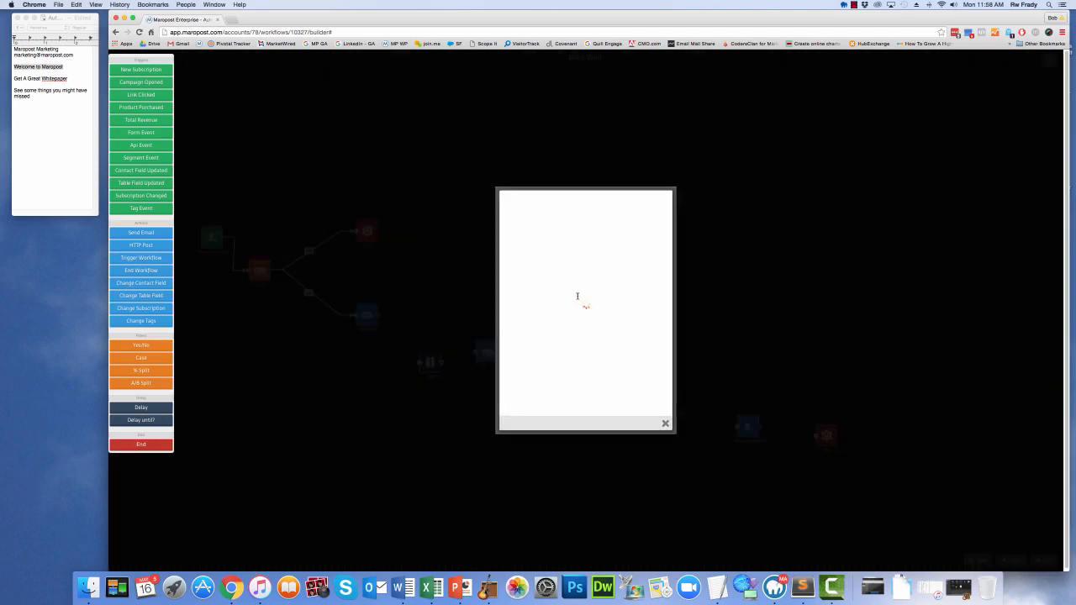
pyautogui.click(622, 315)
pyautogui.click(631, 325)
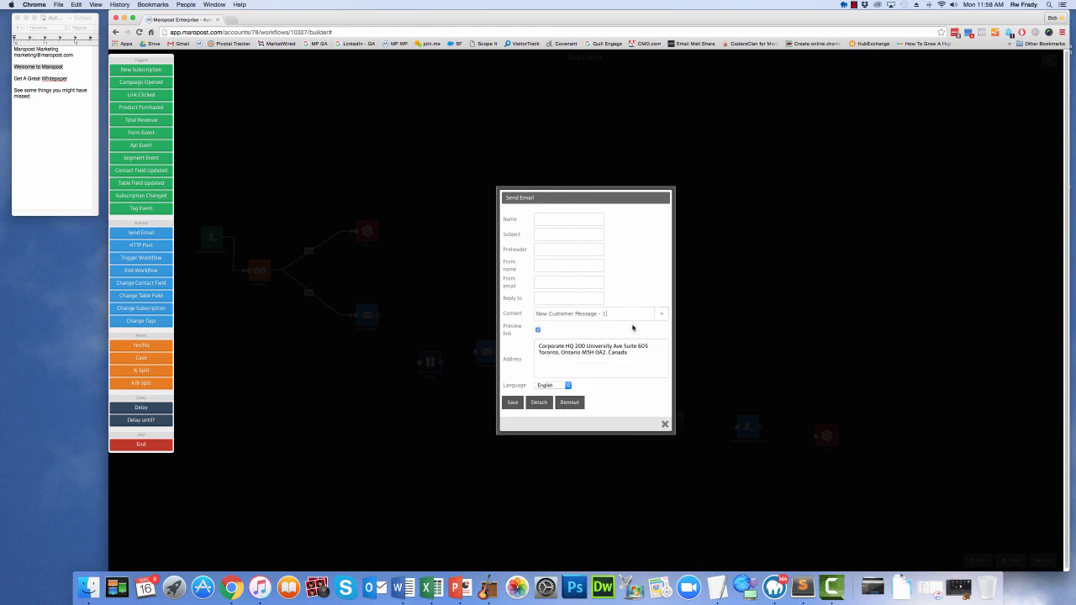
pyautogui.click(567, 219)
pyautogui.write('Welcome')
# Copy "Welcome to Maropost" from the text notes into the email's Subject and Preheader
pyautogui.click(70, 81)
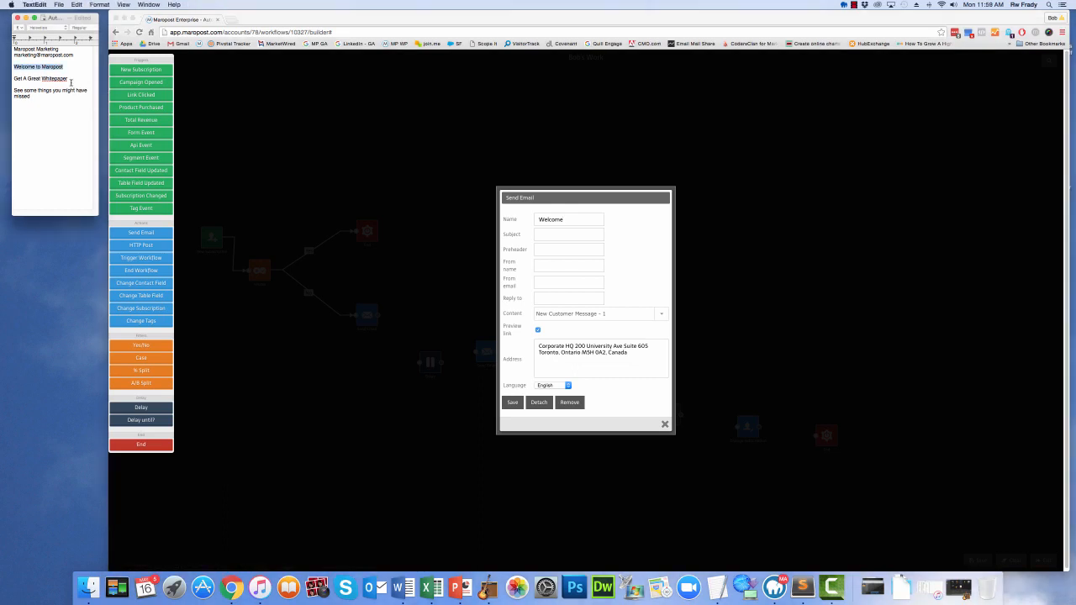
pyautogui.moveTo(67, 65); pyautogui.dragTo(11, 67)
pyautogui.press('super+c')
pyautogui.click(548, 235)
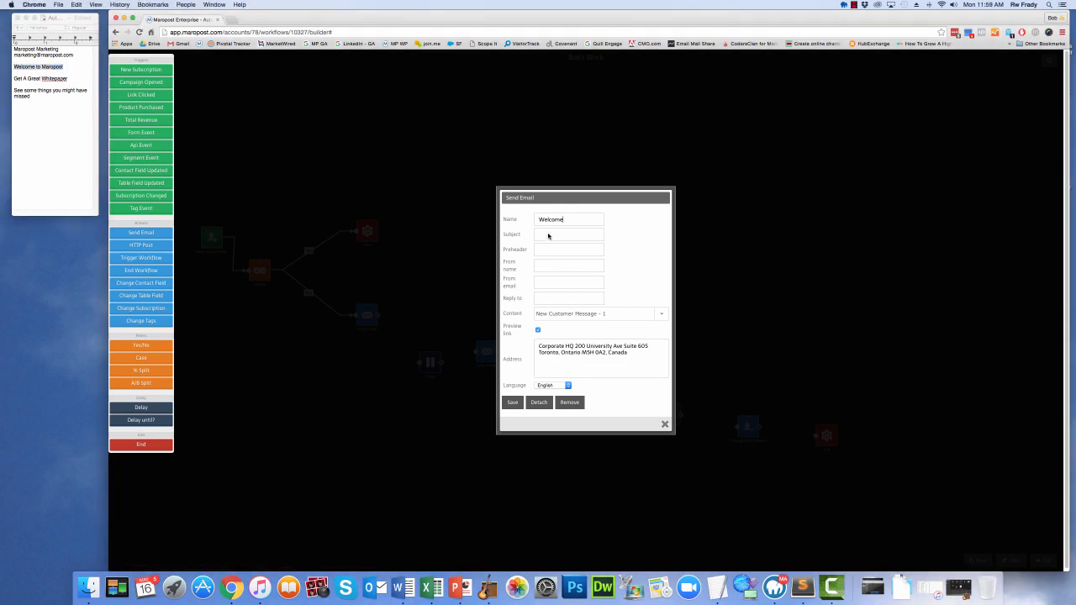
pyautogui.press('super+v')
pyautogui.click(549, 251)
pyautogui.press('super+v')
# Copy "Maropost Marketing" from the text notes into the email's From name
pyautogui.click(61, 50)
pyautogui.moveTo(60, 50); pyautogui.dragTo(11, 49)
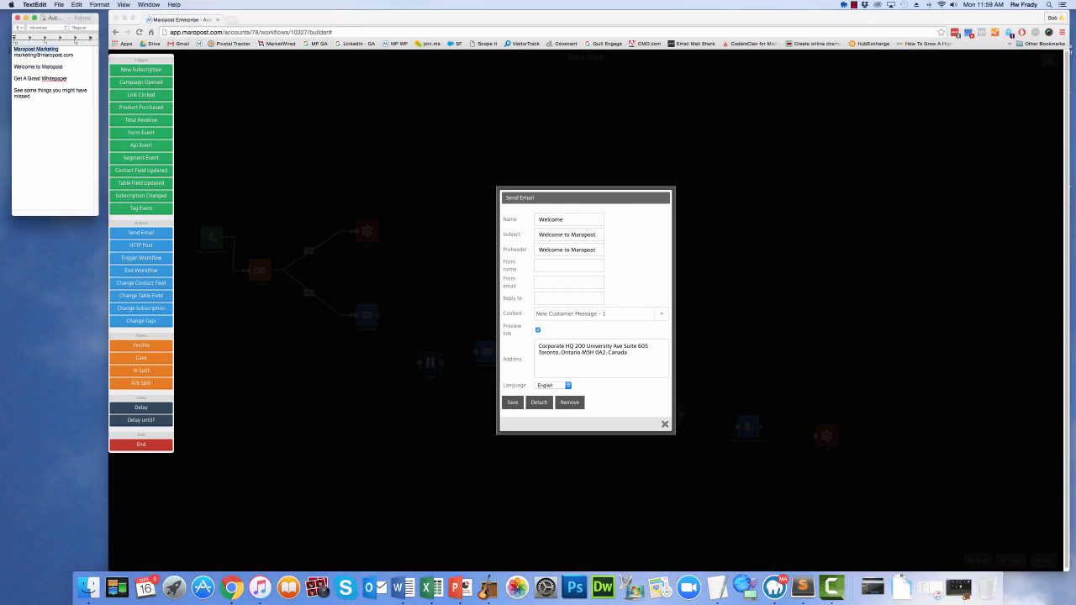
pyautogui.click(548, 264)
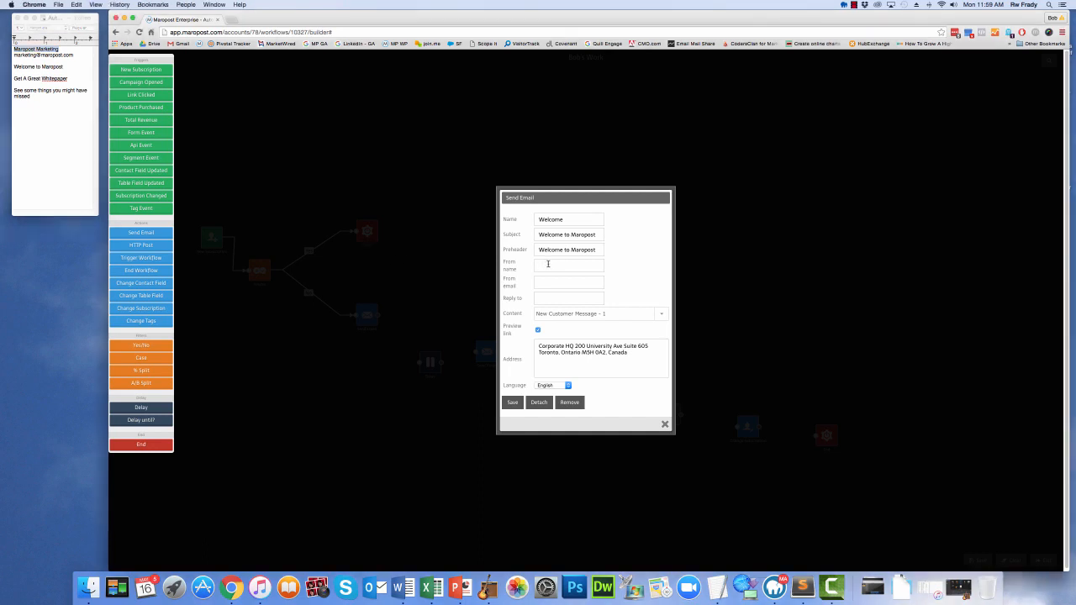
pyautogui.press('super+v')
# Copy the marketing e-mail address from the notes into From email and Reply to, and save the first email
pyautogui.click(79, 53)
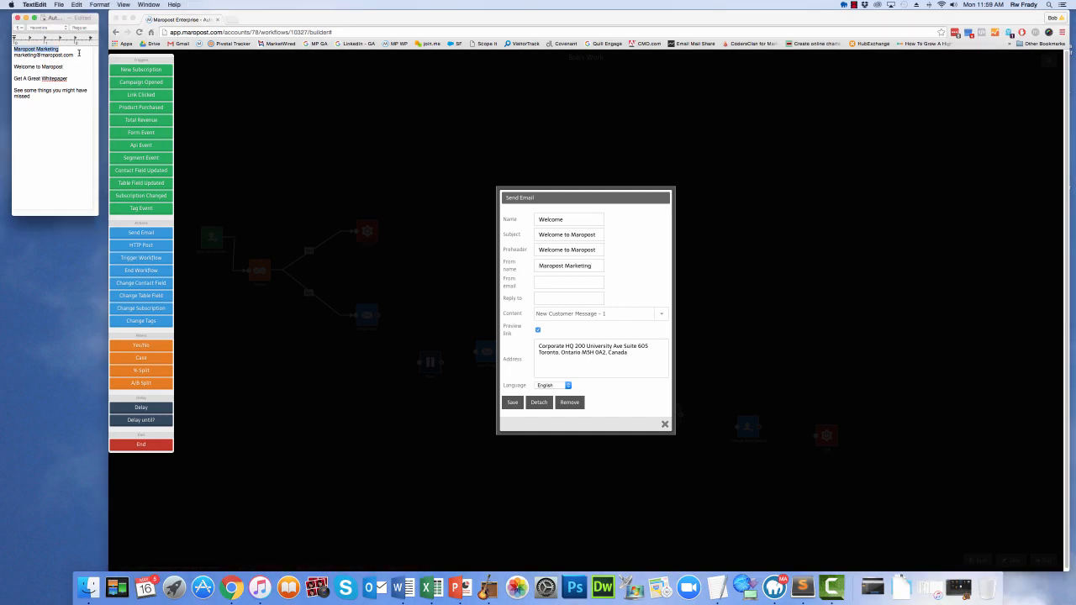
pyautogui.moveTo(79, 53); pyautogui.dragTo(12, 55)
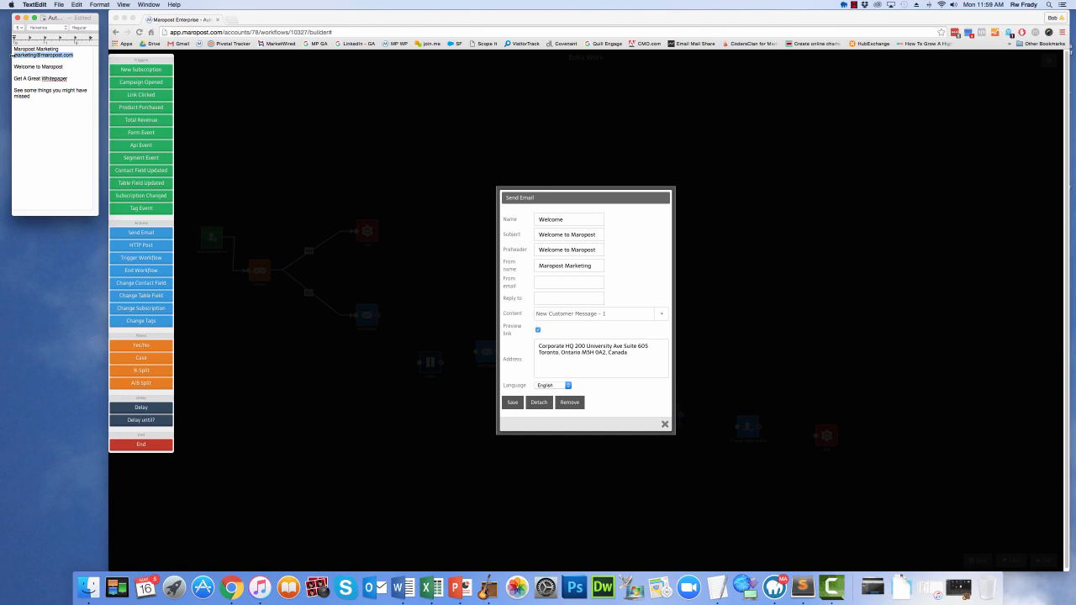
pyautogui.click(548, 284)
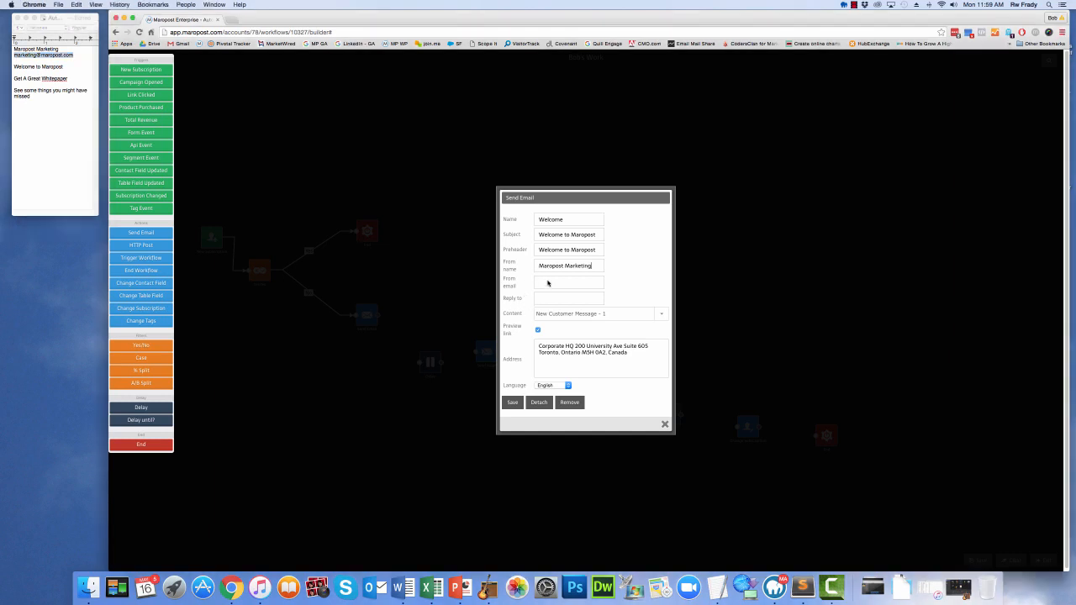
pyautogui.click(546, 282)
pyautogui.press('super+v')
pyautogui.click(552, 299)
pyautogui.press('super+v')
pyautogui.click(518, 405)
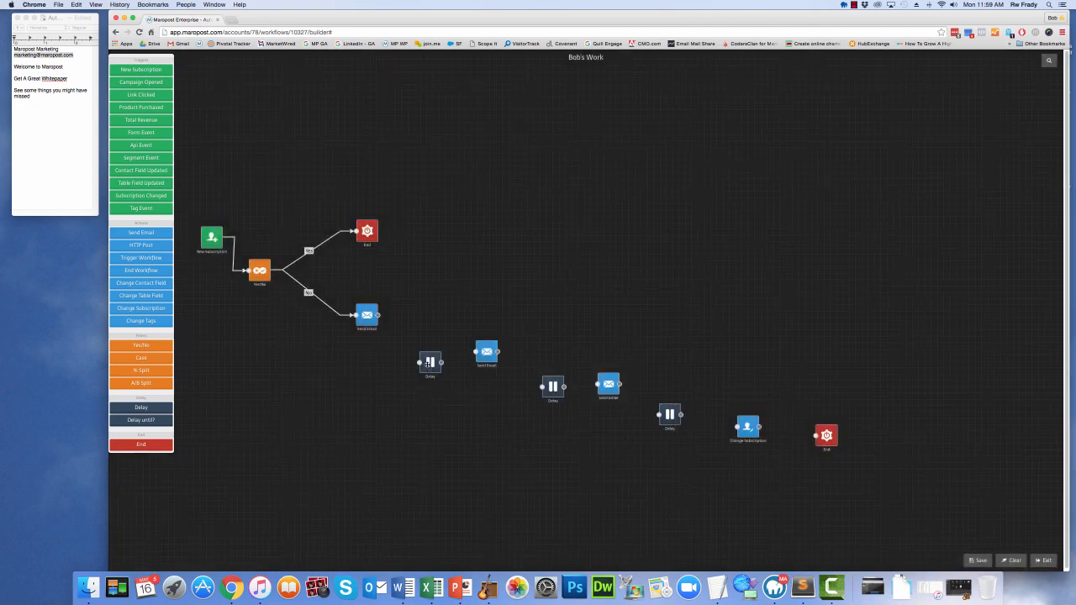
# Set the first Delay to 2 days and link it between the first and second Send Email actions
pyautogui.click(430, 363)
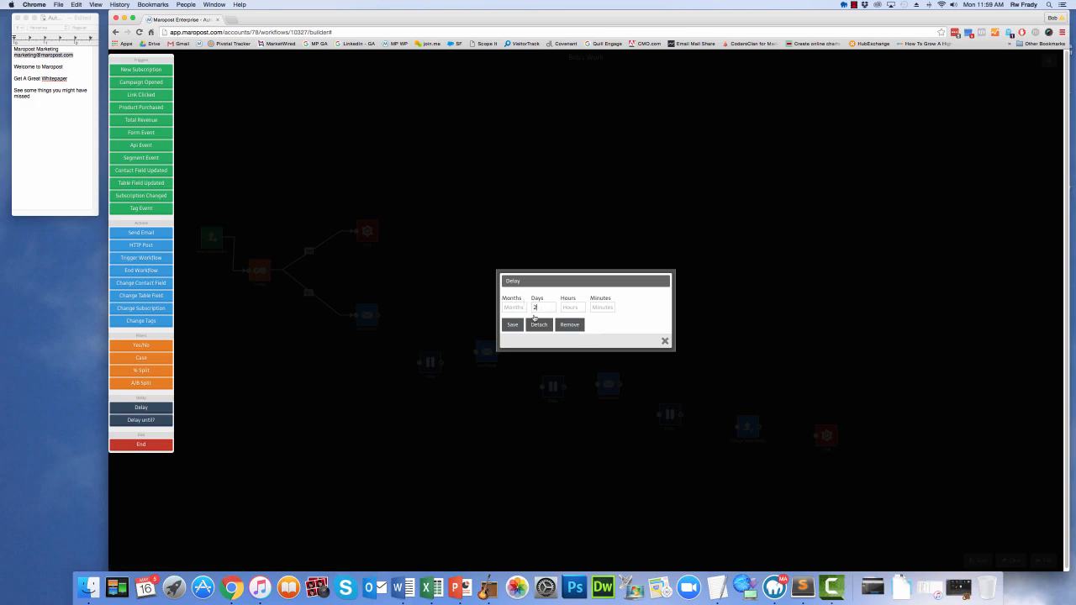
pyautogui.click(512, 324)
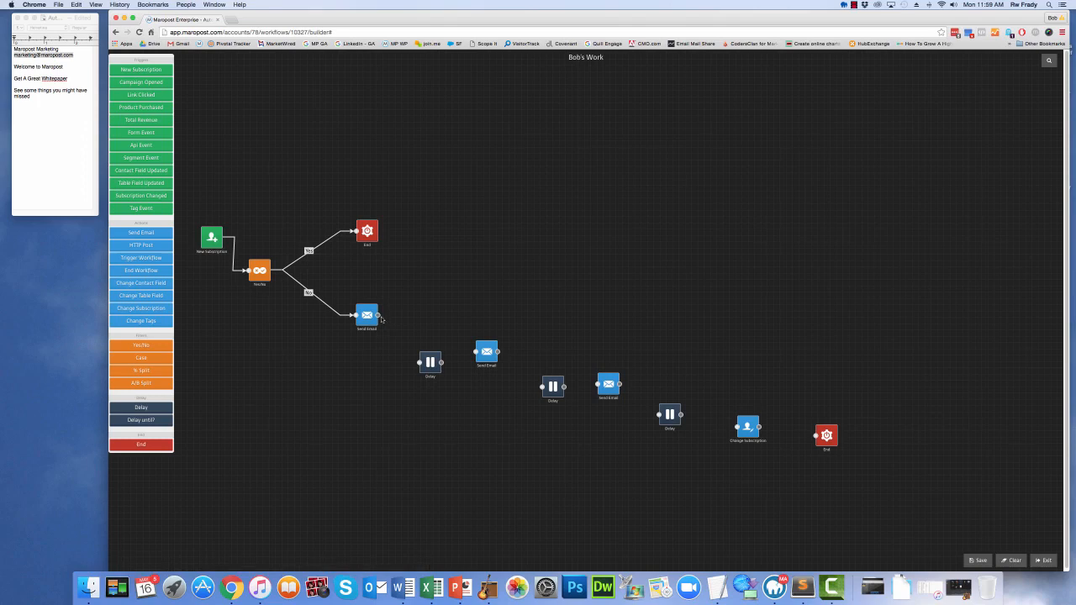
pyautogui.moveTo(378, 315); pyautogui.dragTo(485, 355)
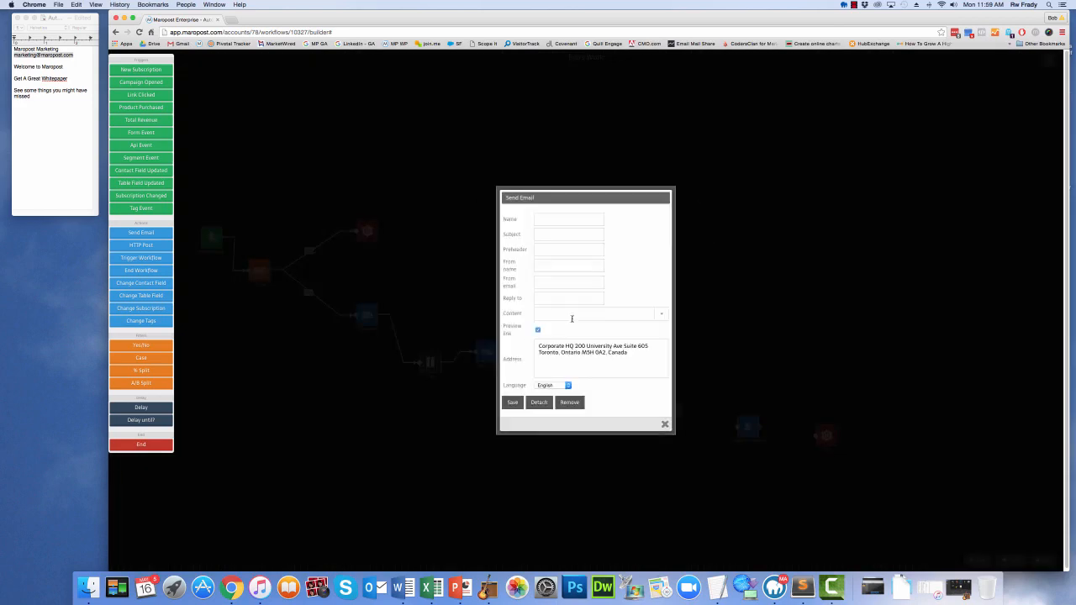
# Name the second email Whitepaper with content "Get A Demo Message 2 - Great Email Whitepaper", and copy "Get A Great Whitepaper" into Subject and Preheader
pyautogui.click(660, 316)
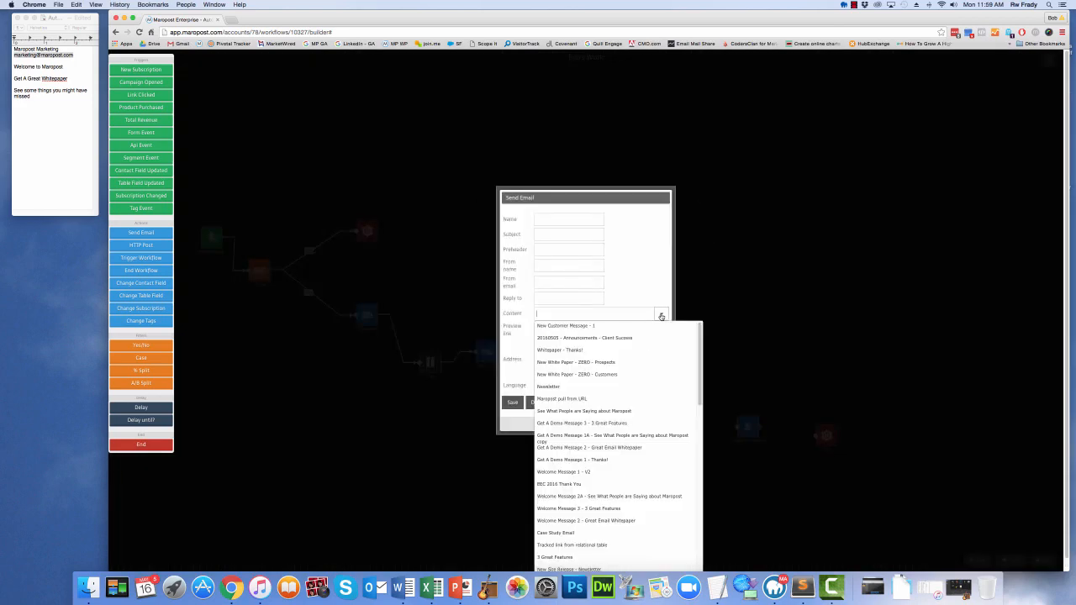
pyautogui.click(632, 447)
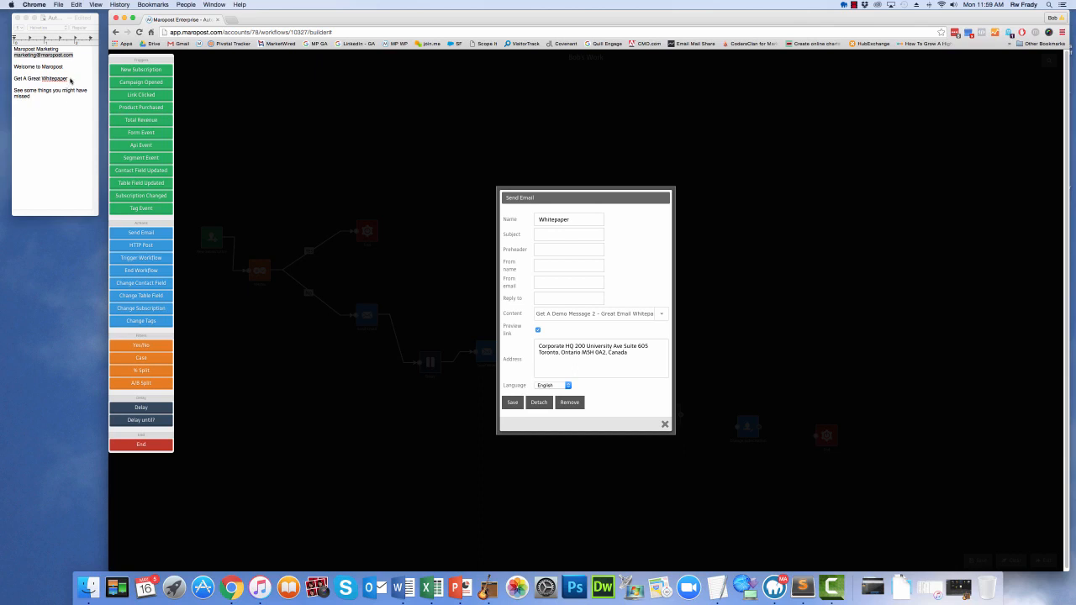
pyautogui.moveTo(71, 80); pyautogui.dragTo(14, 78)
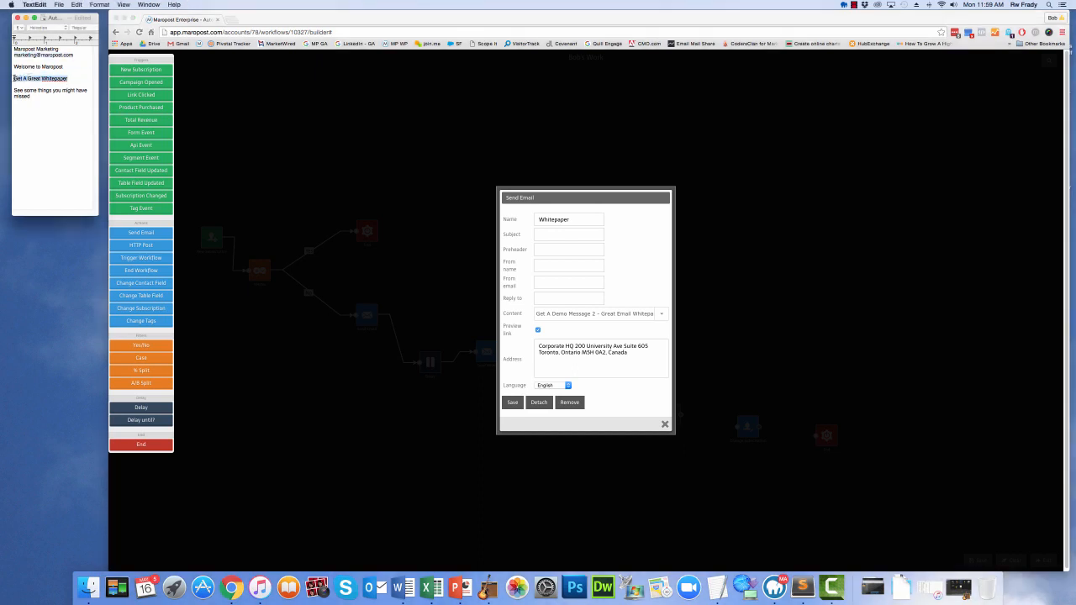
pyautogui.click(550, 235)
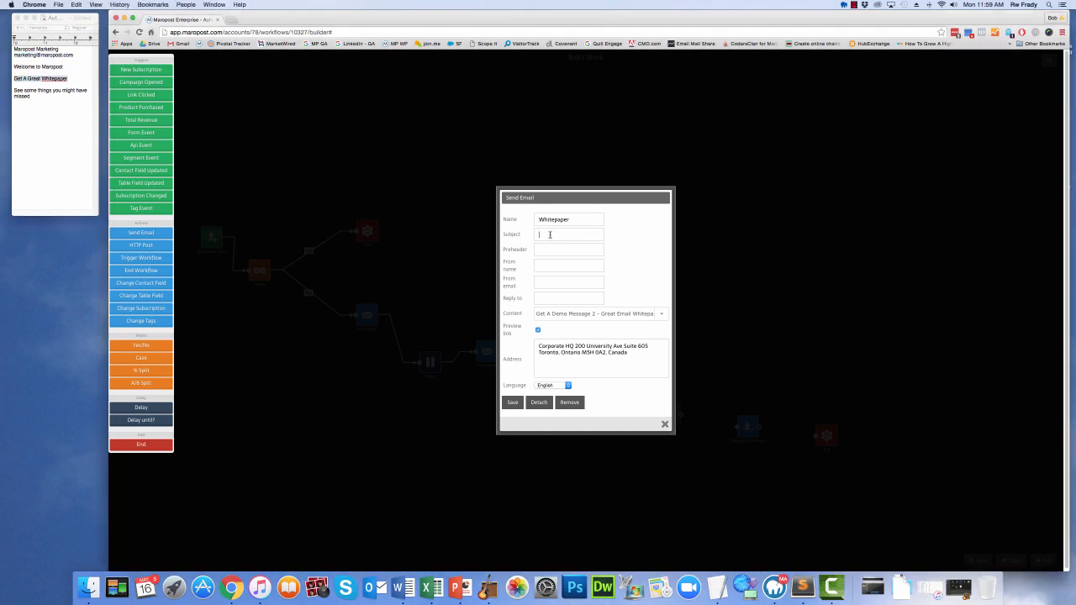
pyautogui.press('super+v')
pyautogui.click(543, 249)
pyautogui.press('super+v')
# Copy "Maropost Marketing" from the text notes into the Whitepaper email's From name
pyautogui.click(59, 49)
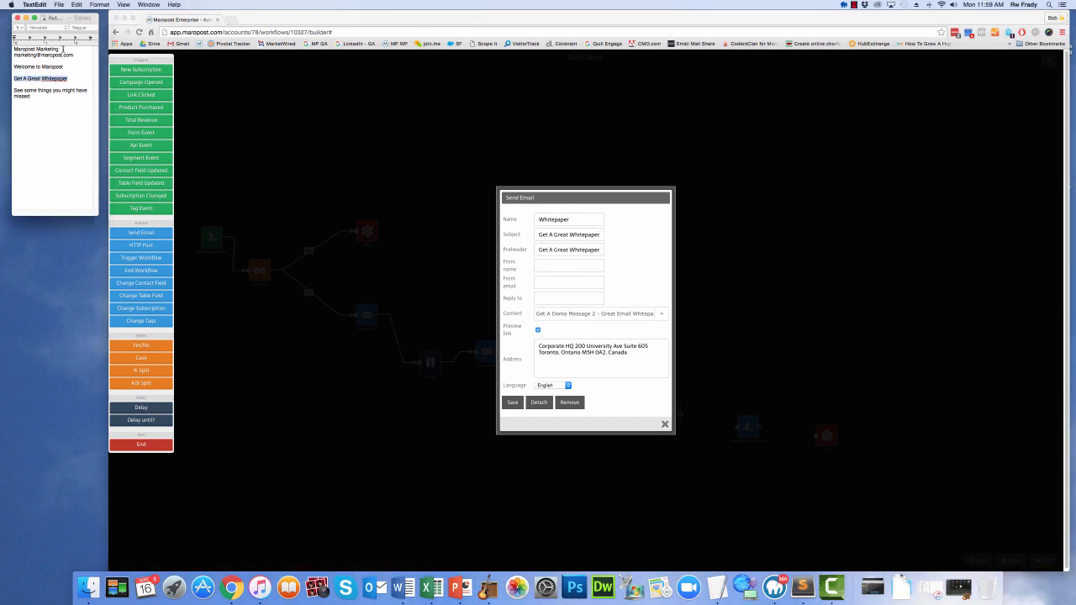
pyautogui.moveTo(58, 49); pyautogui.dragTo(13, 49)
pyautogui.press('super+c')
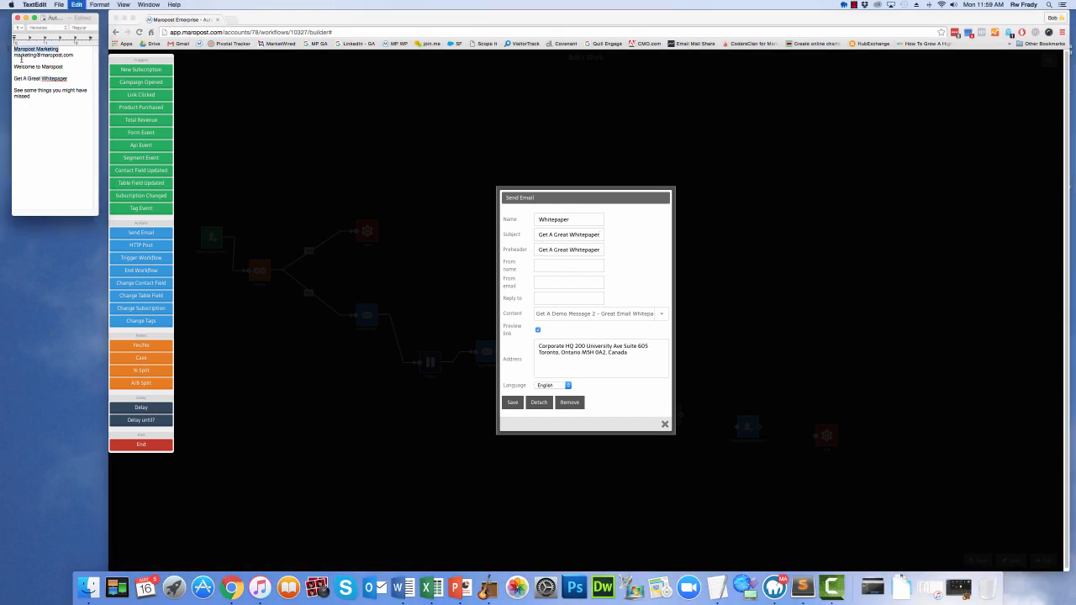
pyautogui.click(551, 267)
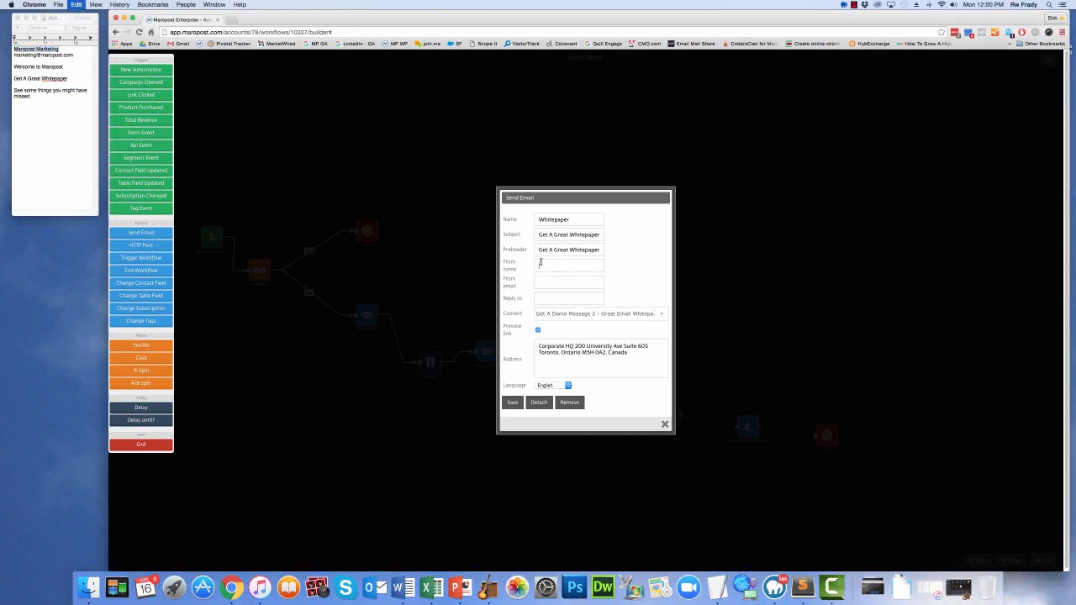
pyautogui.press('super+v')
# Copy the marketing e-mail address from the notes into the Whitepaper email's From email and Reply to, and save the email
pyautogui.click(78, 67)
pyautogui.moveTo(75, 54); pyautogui.dragTo(13, 55)
pyautogui.press('super+c')
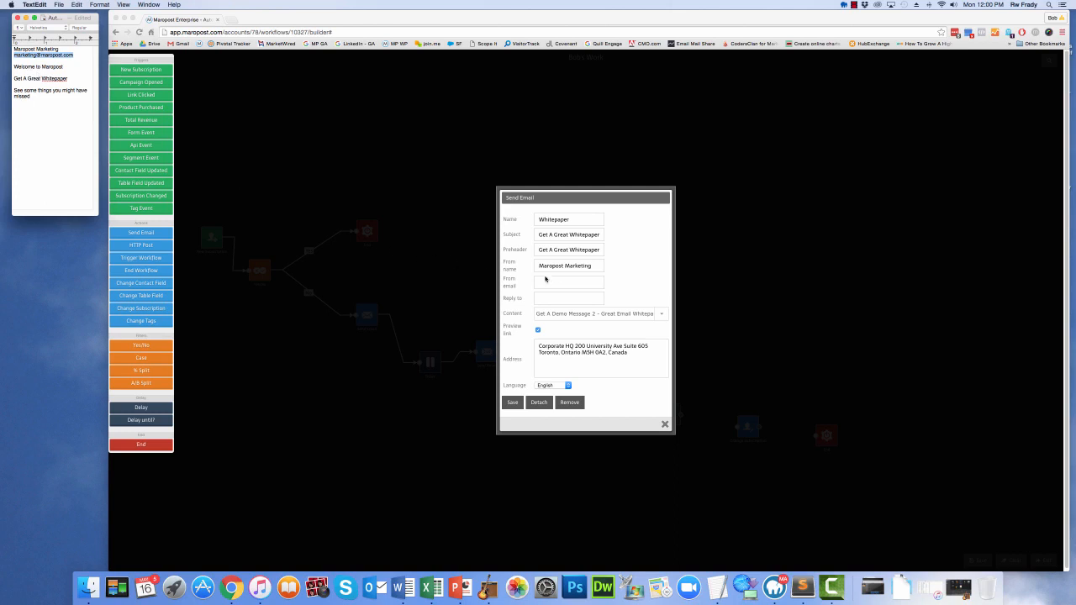
pyautogui.click(561, 284)
pyautogui.press('super+v')
pyautogui.click(545, 299)
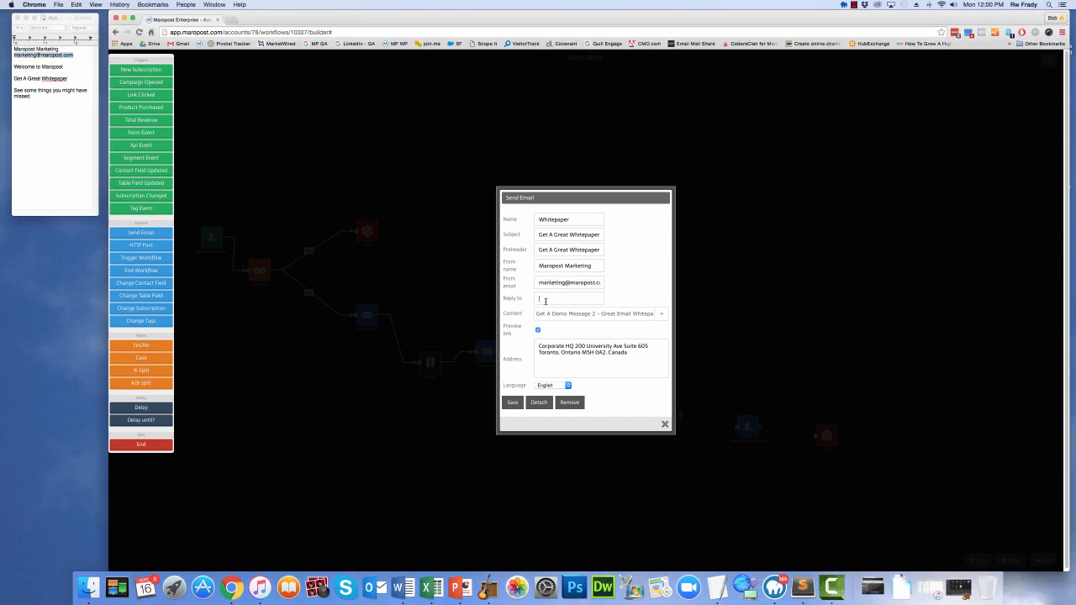
pyautogui.press('super+v')
pyautogui.click(510, 402)
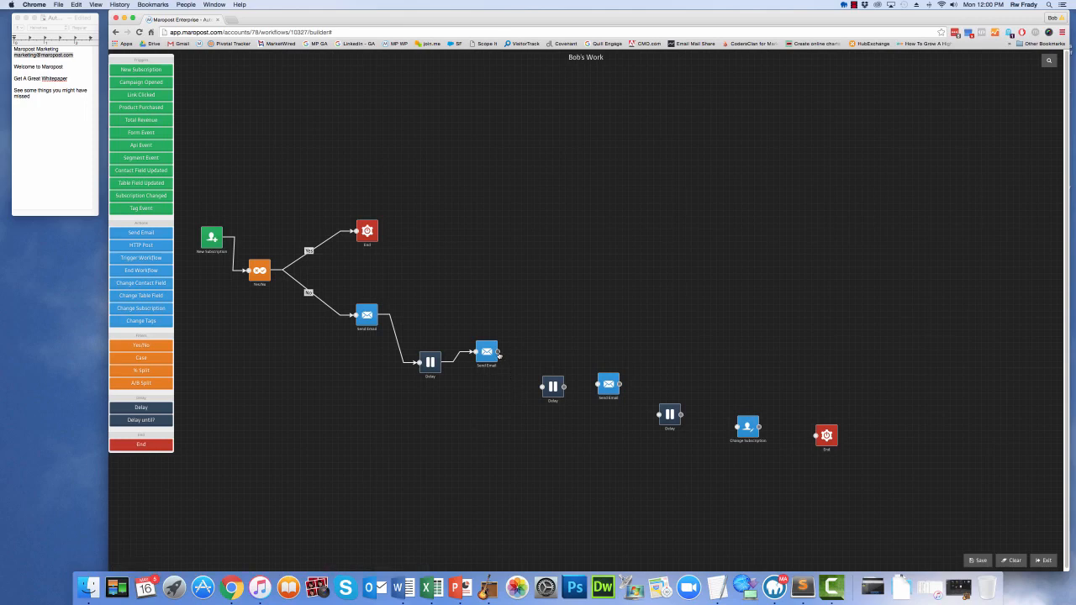
# Link the second Delay between the second and third Send Email actions and set its wait in days
pyautogui.moveTo(498, 352); pyautogui.dragTo(538, 390)
pyautogui.click(553, 386)
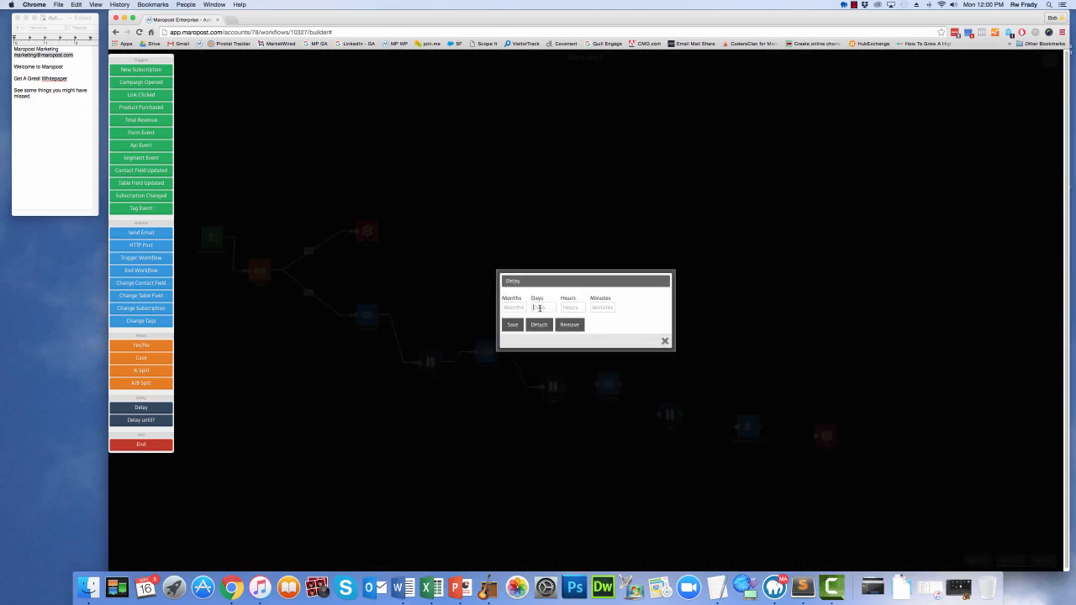
pyautogui.click(513, 324)
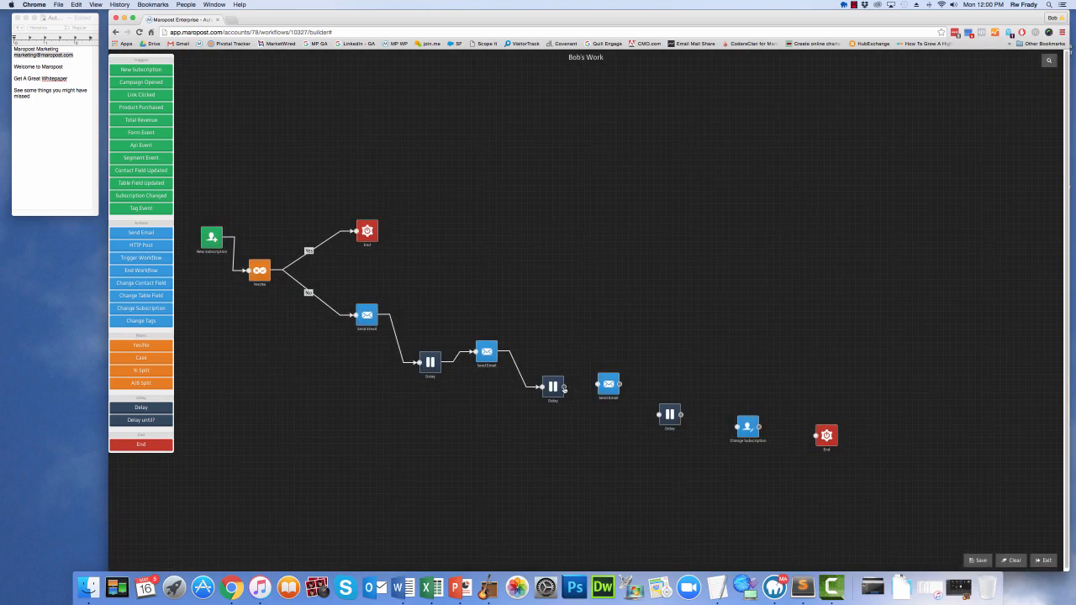
pyautogui.moveTo(563, 389); pyautogui.dragTo(610, 386)
# Name the third email Features and use "Get A Demo Message 3 - 3 Great Features" as its content
pyautogui.click(610, 387)
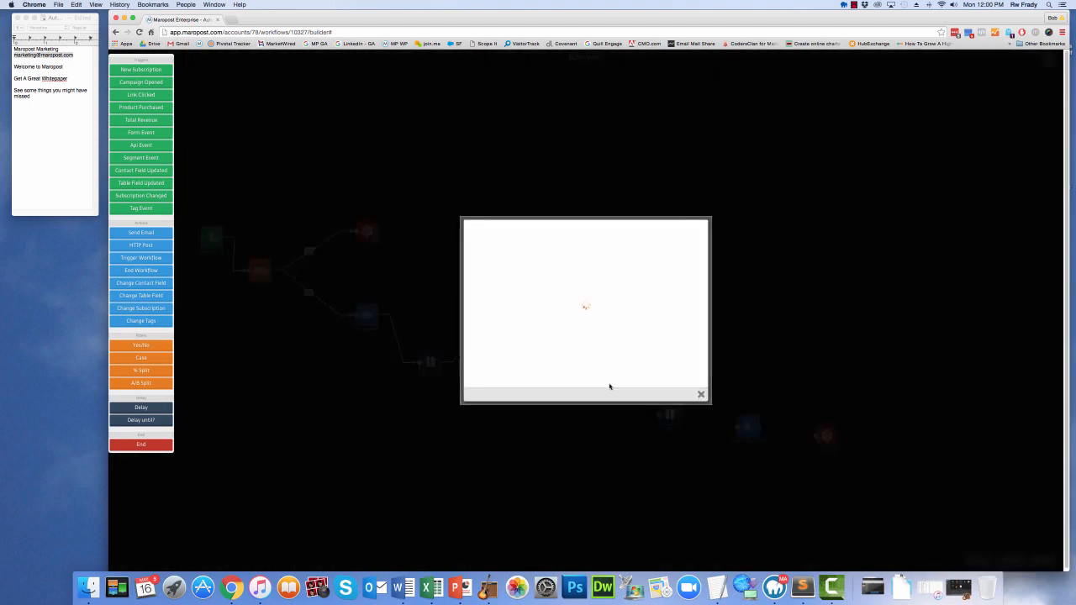
pyautogui.click(663, 314)
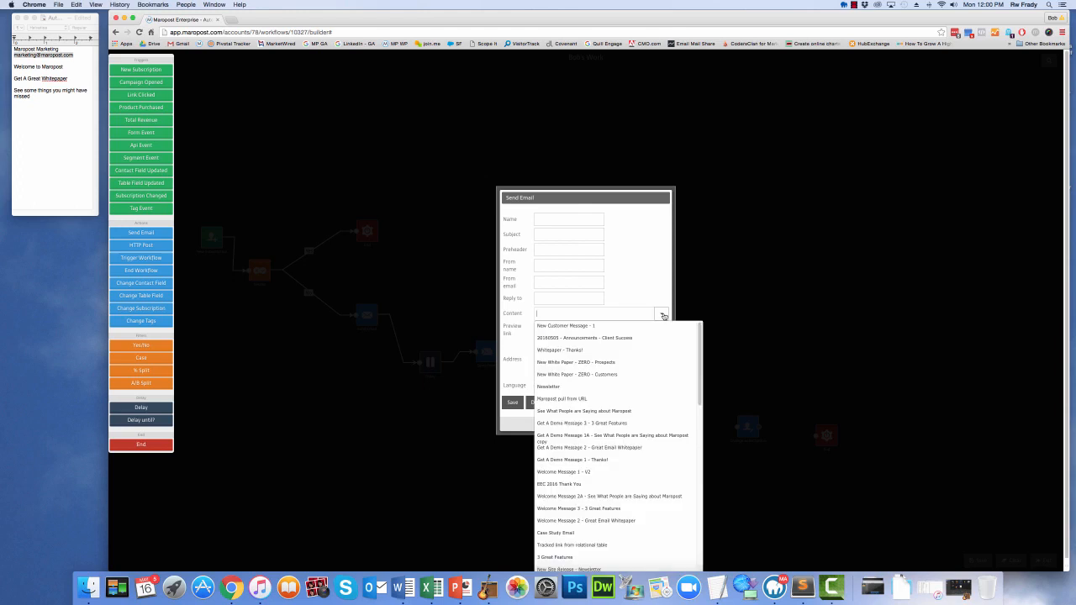
pyautogui.click(648, 424)
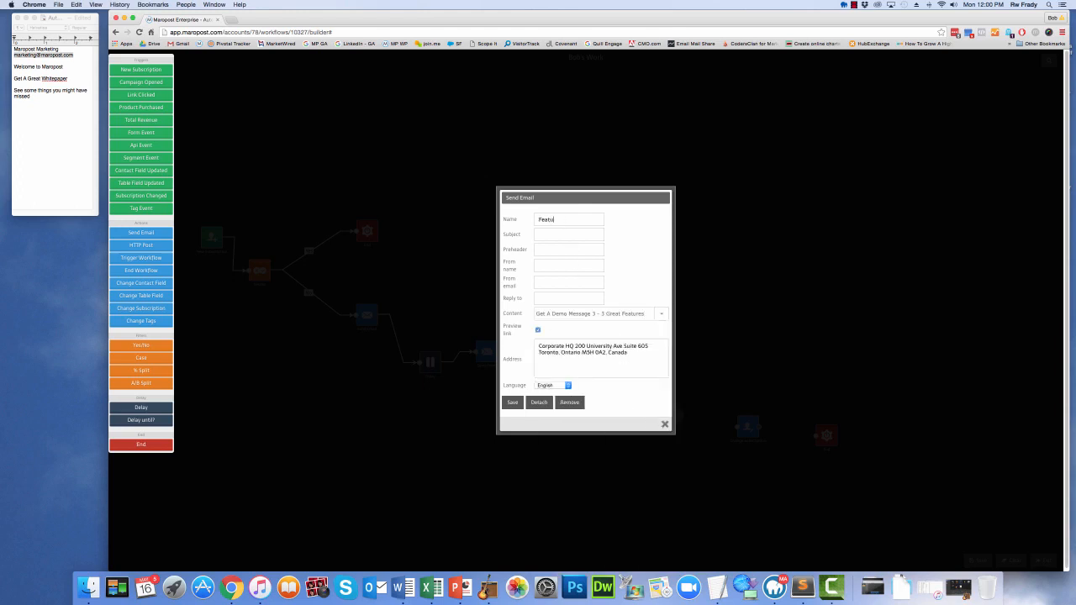
# Copy "See some things you might have missed" from the notes into the Features email's Subject and Preheader
pyautogui.click(34, 101)
pyautogui.moveTo(33, 96)
pyautogui.mouseDown()
pyautogui.moveTo(13, 97)
pyautogui.moveTo(15, 88)
pyautogui.mouseUp()
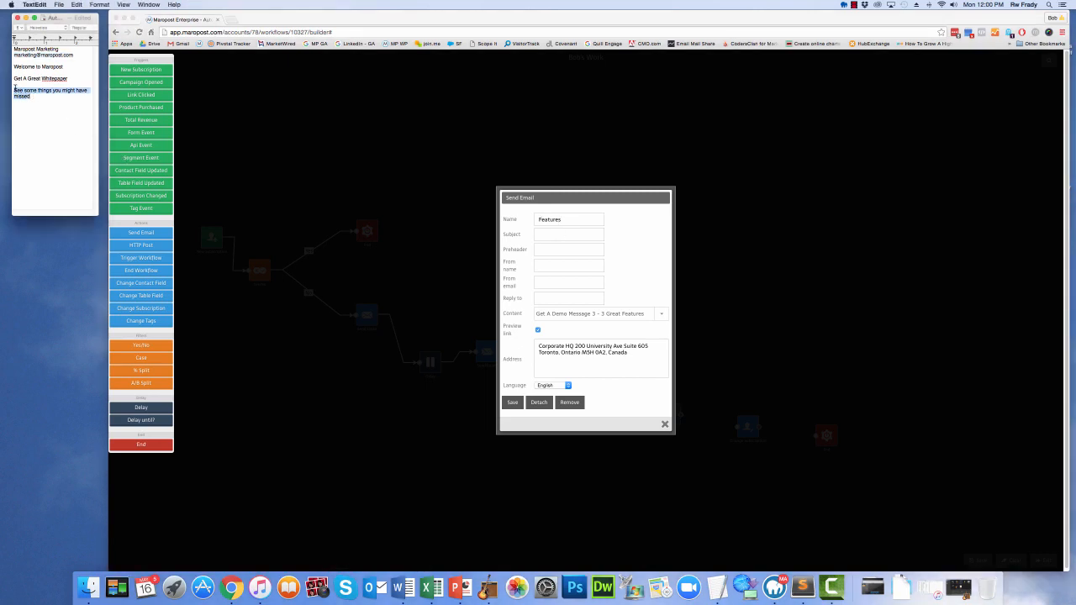
pyautogui.click(568, 235)
pyautogui.press('super+v')
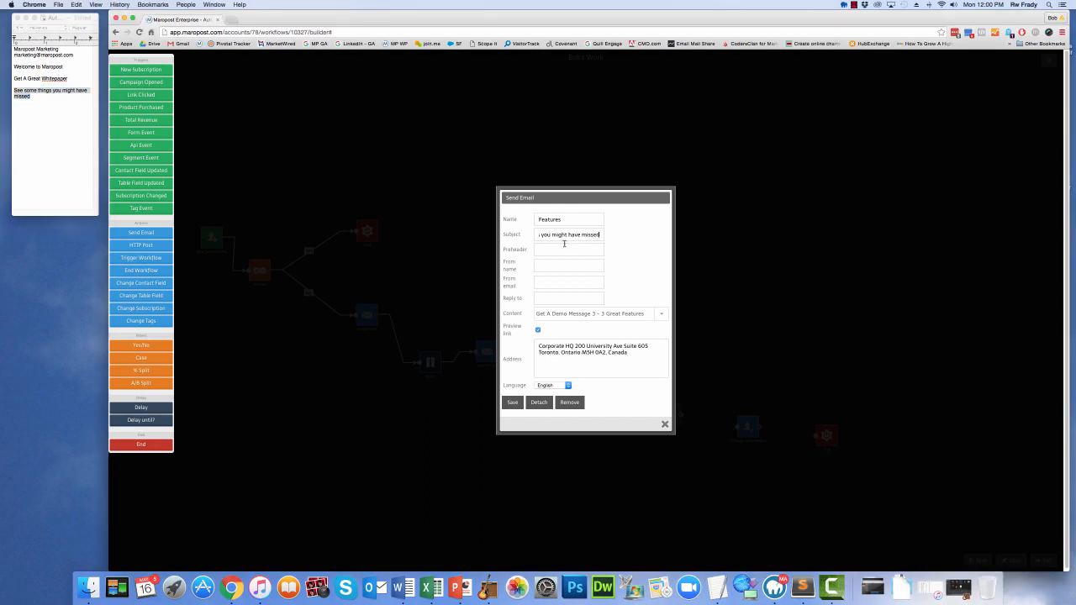
pyautogui.click(556, 251)
pyautogui.press('super+v')
# Copy "Maropost Marketing" from the text notes into the Features email's From name
pyautogui.click(88, 67)
pyautogui.moveTo(59, 49); pyautogui.dragTo(13, 48)
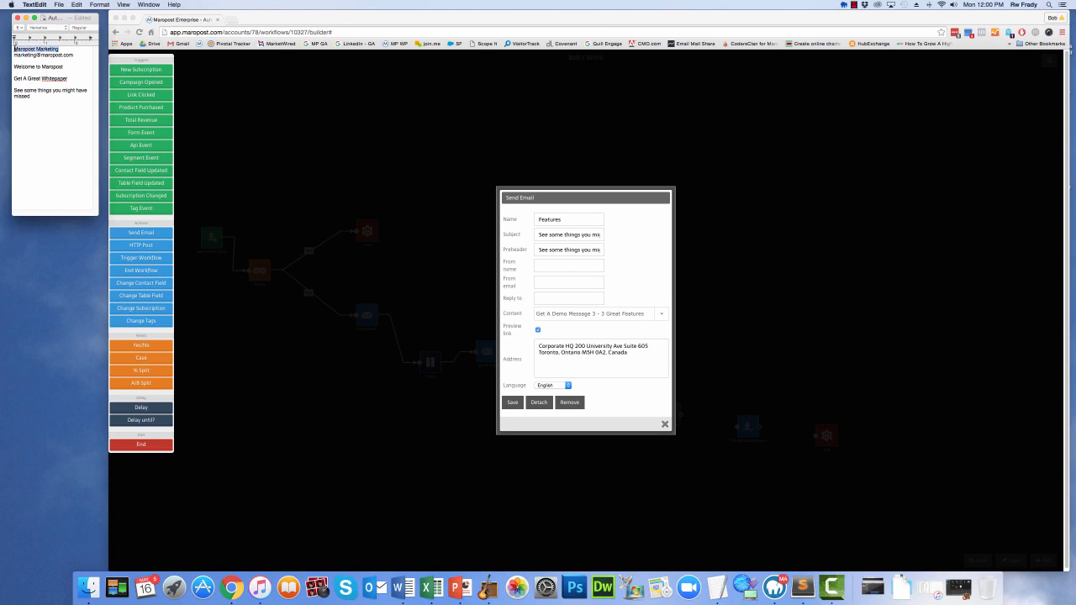
pyautogui.click(545, 265)
pyautogui.press('super+v')
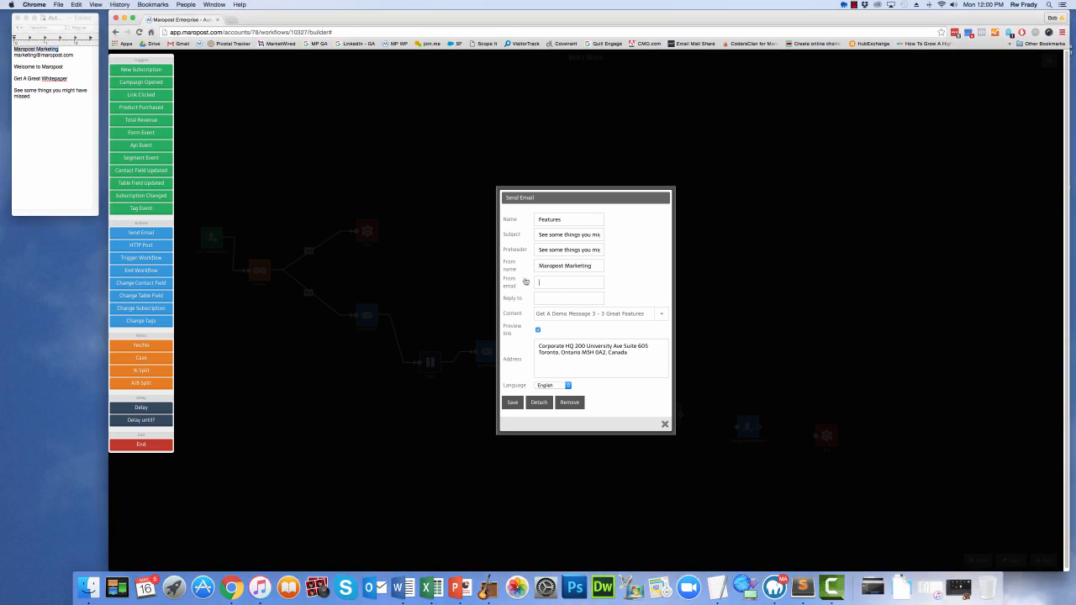
# Copy the marketing e-mail address from the notes into the Features email's From email and Reply to, and save the email
pyautogui.click(69, 58)
pyautogui.moveTo(74, 56); pyautogui.dragTo(13, 57)
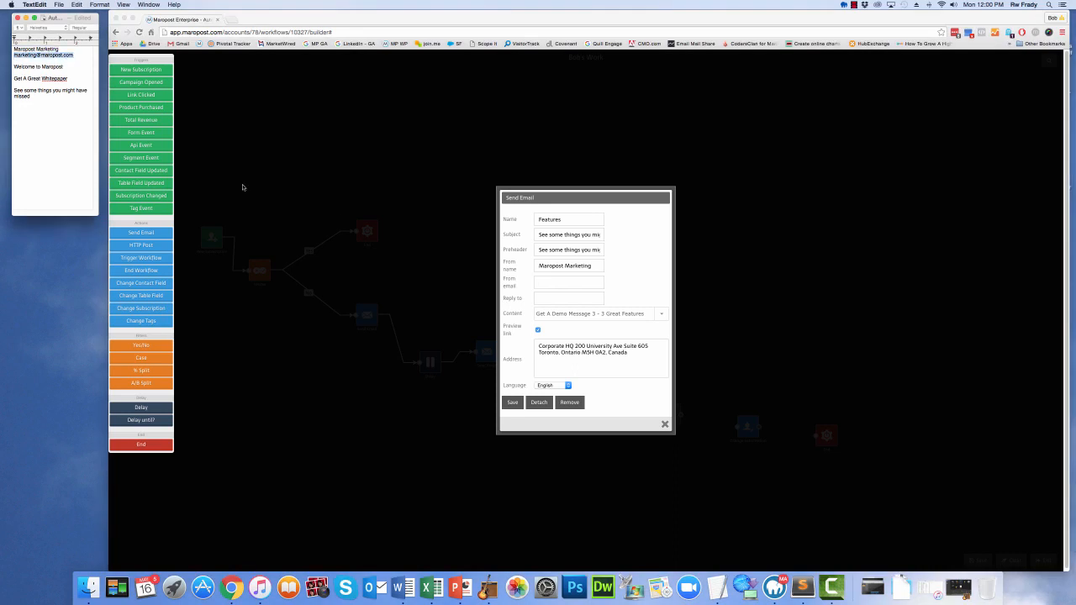
pyautogui.press('super+c')
pyautogui.click(537, 283)
pyautogui.press('super+v')
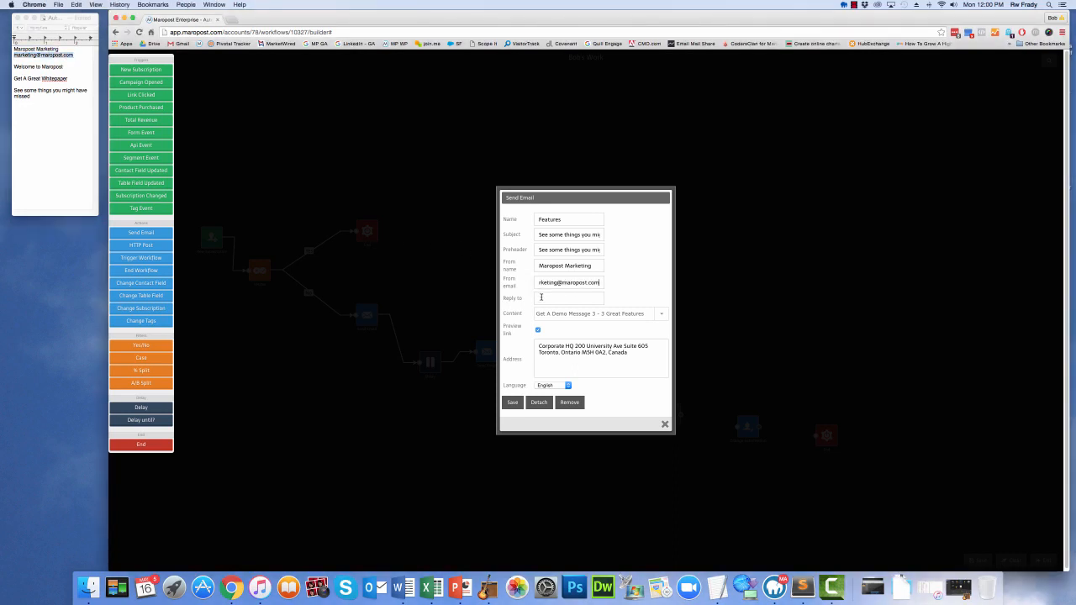
pyautogui.click(541, 298)
pyautogui.press('super+v')
pyautogui.click(512, 401)
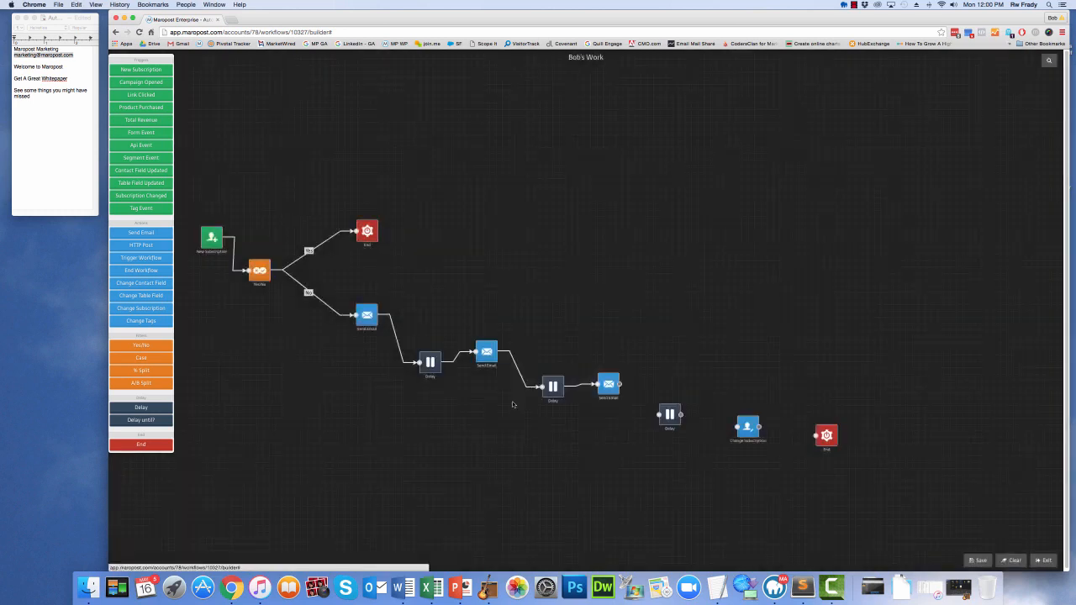
# Link the third Delay between the third Send Email and the Change Subscription action, and set its wait in days
pyautogui.moveTo(619, 384); pyautogui.dragTo(660, 416)
pyautogui.click(670, 416)
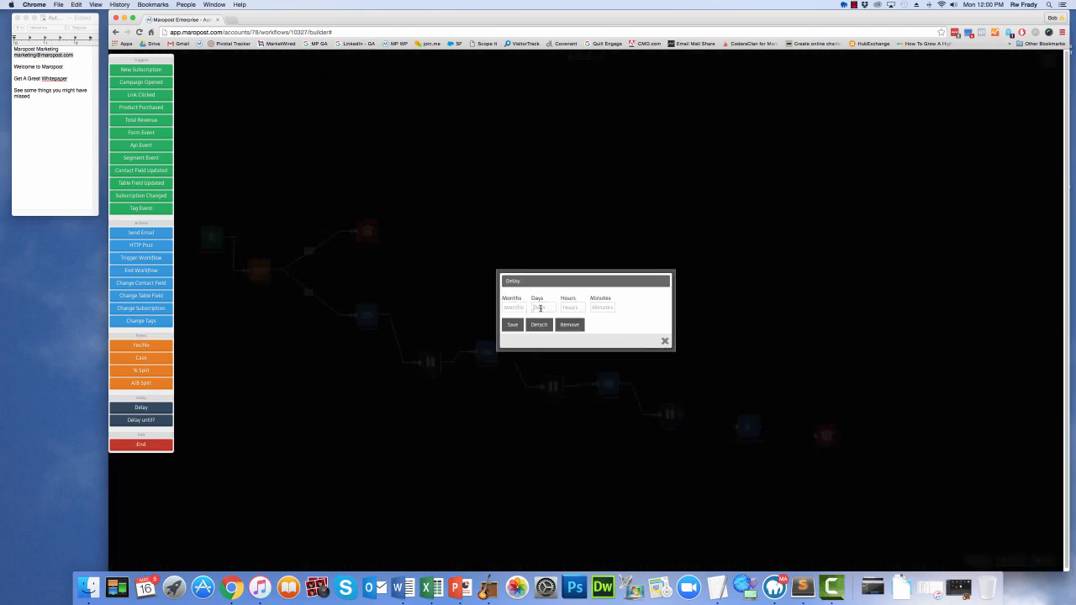
pyautogui.click(512, 324)
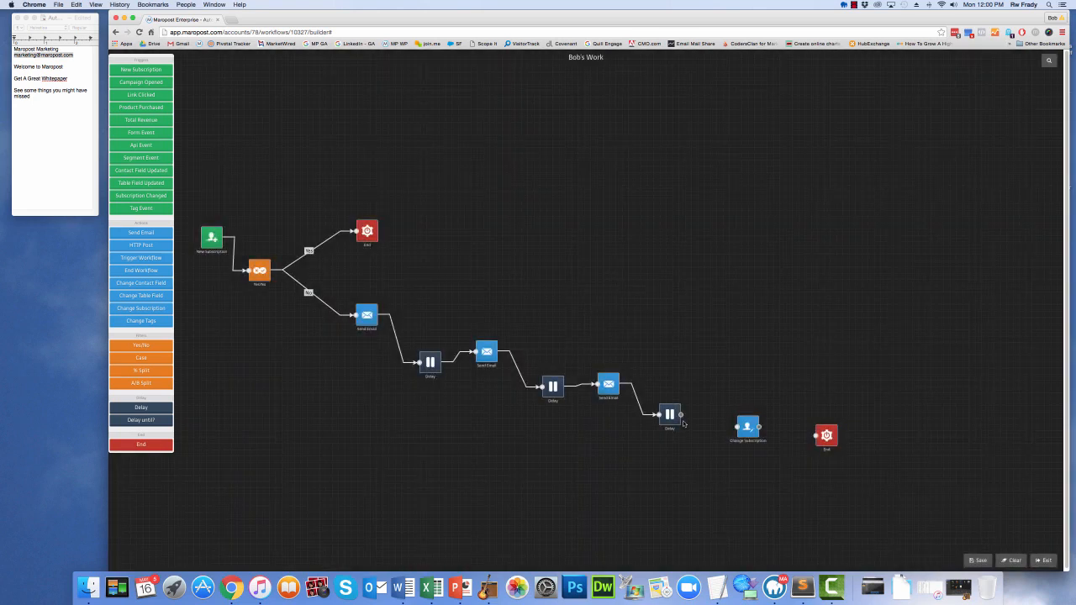
pyautogui.moveTo(682, 416); pyautogui.dragTo(735, 428)
# Set Change Subscription to subscribe contacts to daily_master_list, link it to the final End, and save the workflow
pyautogui.click(747, 428)
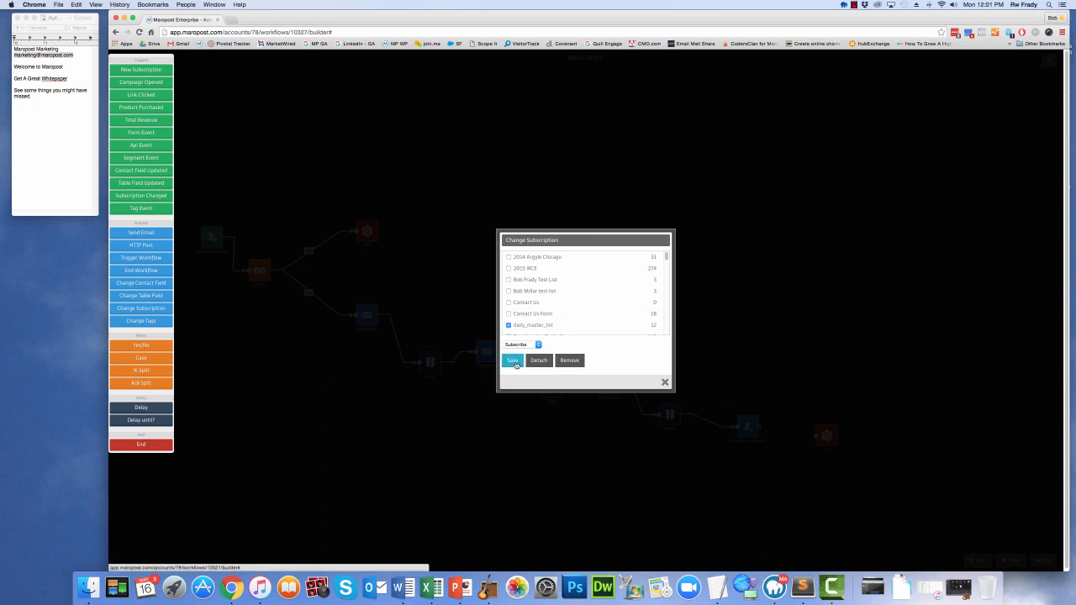
pyautogui.click(512, 361)
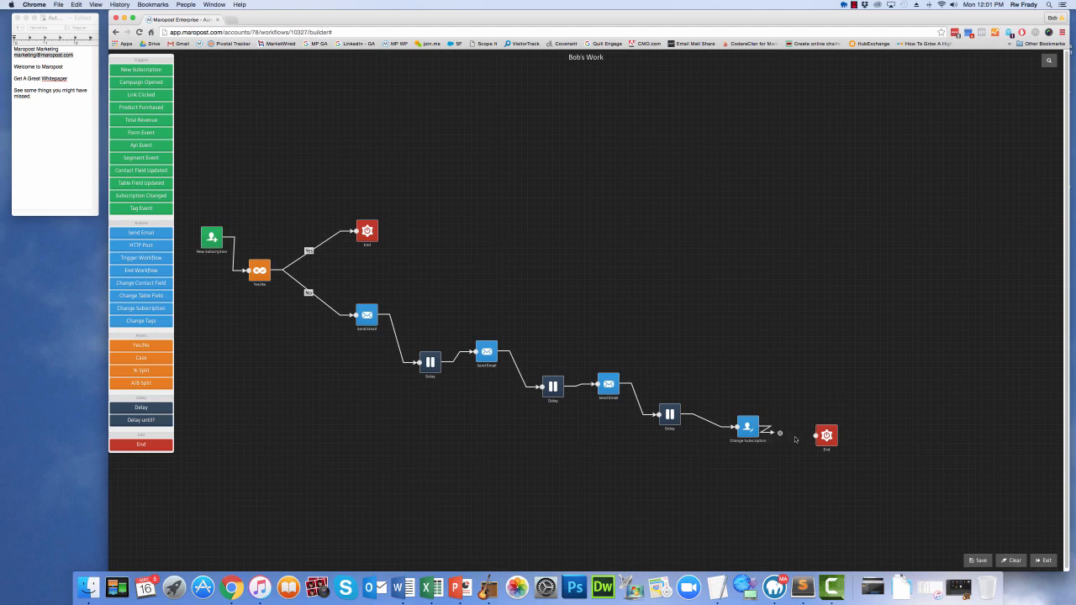
pyautogui.moveTo(795, 439); pyautogui.dragTo(815, 438)
pyautogui.click(977, 561)
# Rearrange the Delay and Send Email nodes into a descending staircase, and raise Change Subscription and the final End into one row
pyautogui.moveTo(426, 376); pyautogui.dragTo(415, 373)
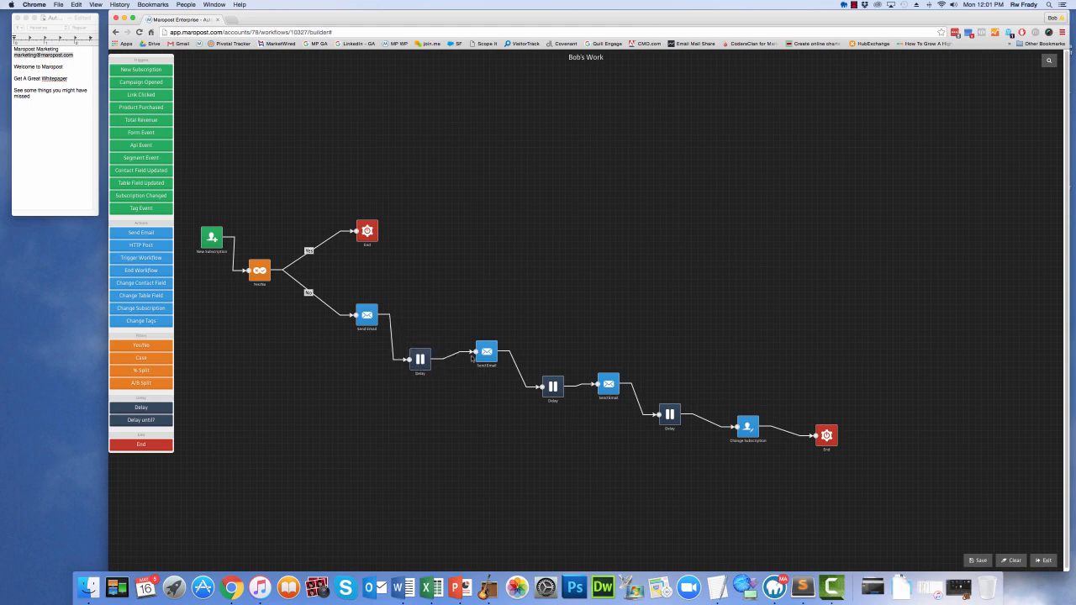
pyautogui.moveTo(481, 353); pyautogui.dragTo(469, 391)
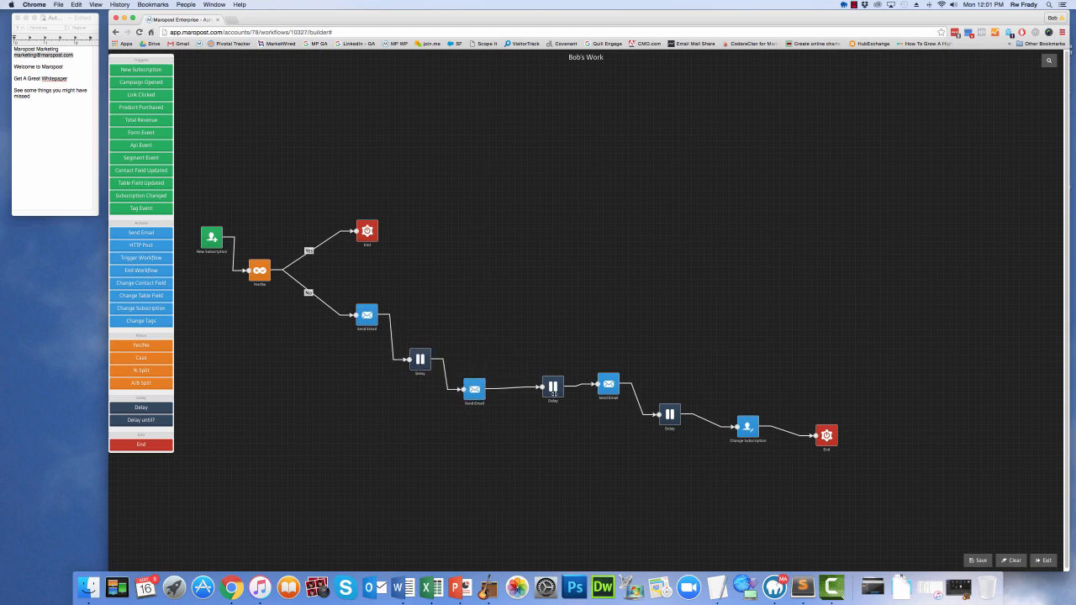
pyautogui.moveTo(554, 394); pyautogui.dragTo(529, 422)
pyautogui.moveTo(607, 392); pyautogui.dragTo(582, 449)
pyautogui.moveTo(669, 418); pyautogui.dragTo(646, 467)
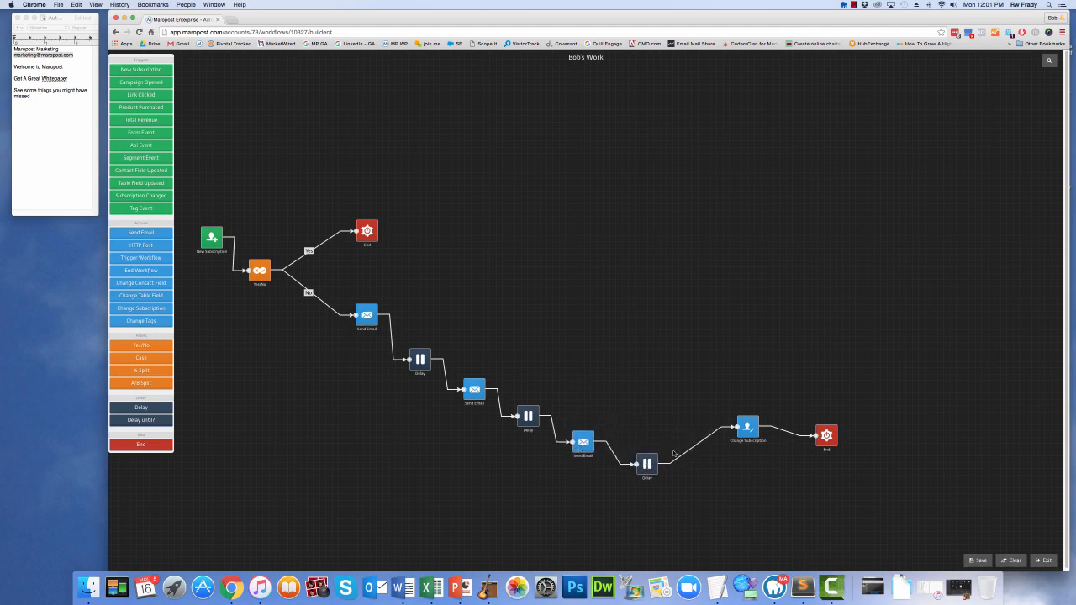
pyautogui.moveTo(748, 427); pyautogui.dragTo(698, 395)
pyautogui.moveTo(827, 435); pyautogui.dragTo(806, 394)
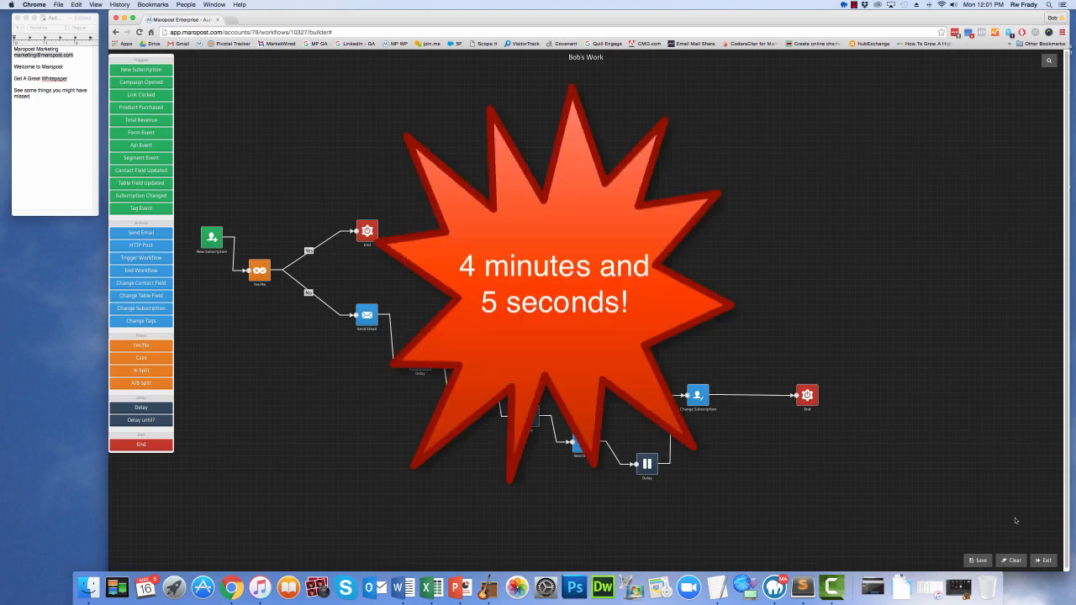
# Save the workflow, exit the builder, and enable the new workflow in the workflows list
pyautogui.click(978, 562)
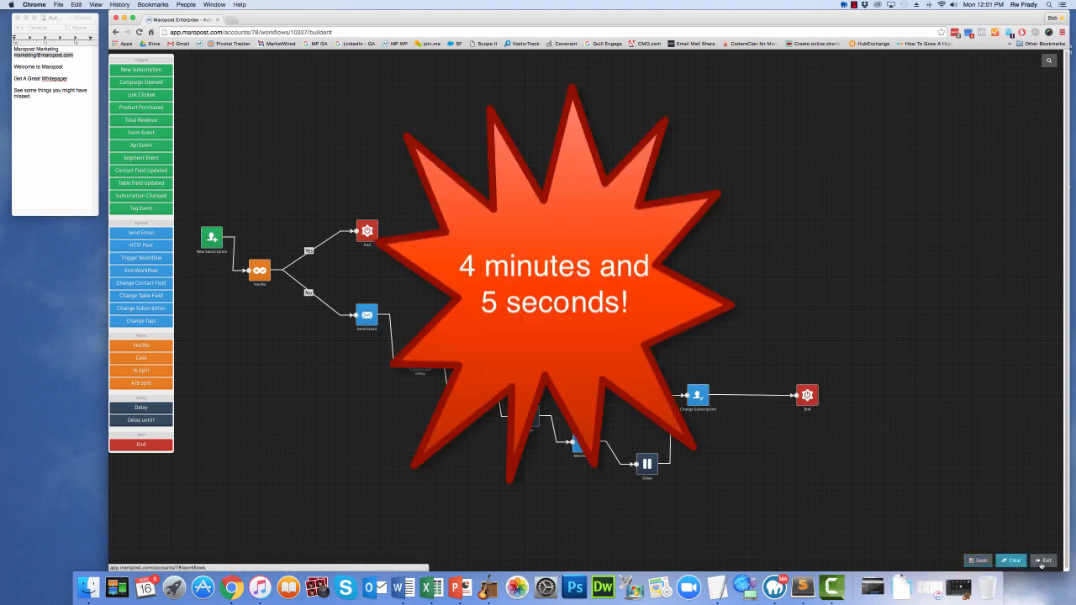
pyautogui.click(1042, 561)
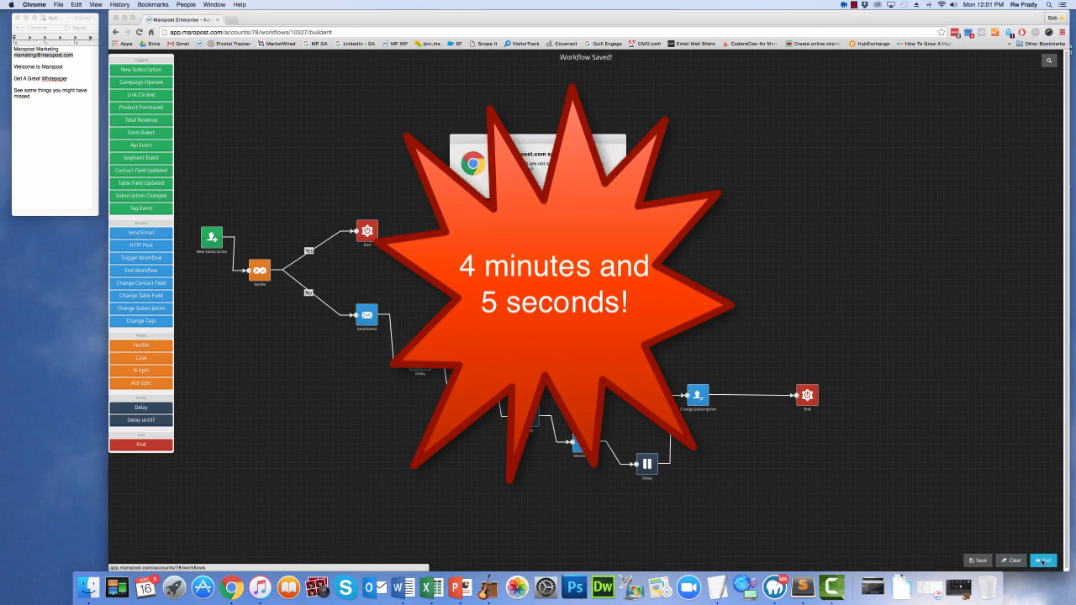
pyautogui.click(599, 188)
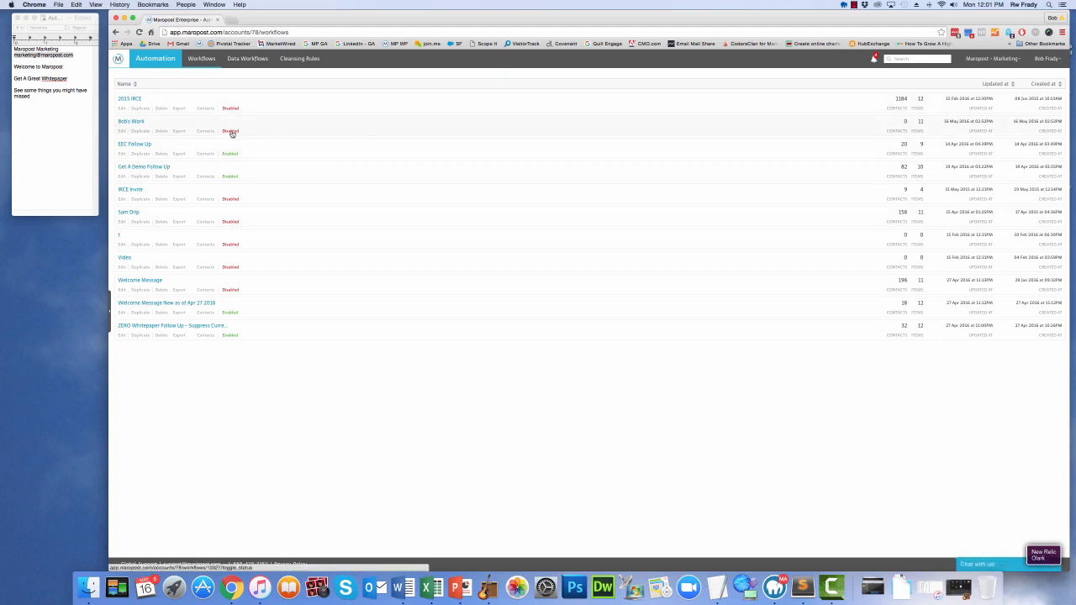
pyautogui.click(231, 132)
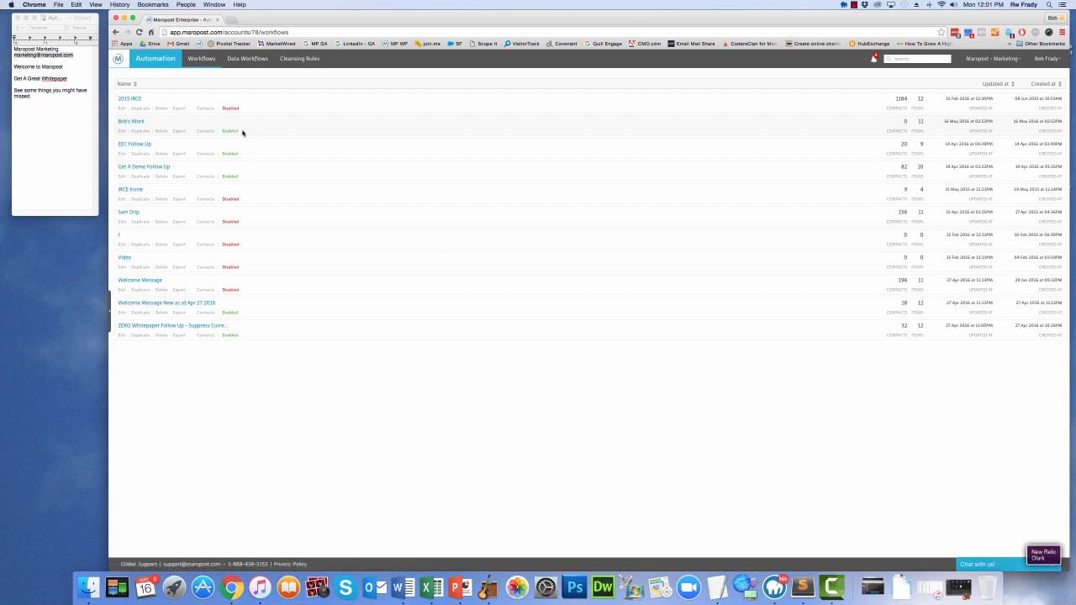